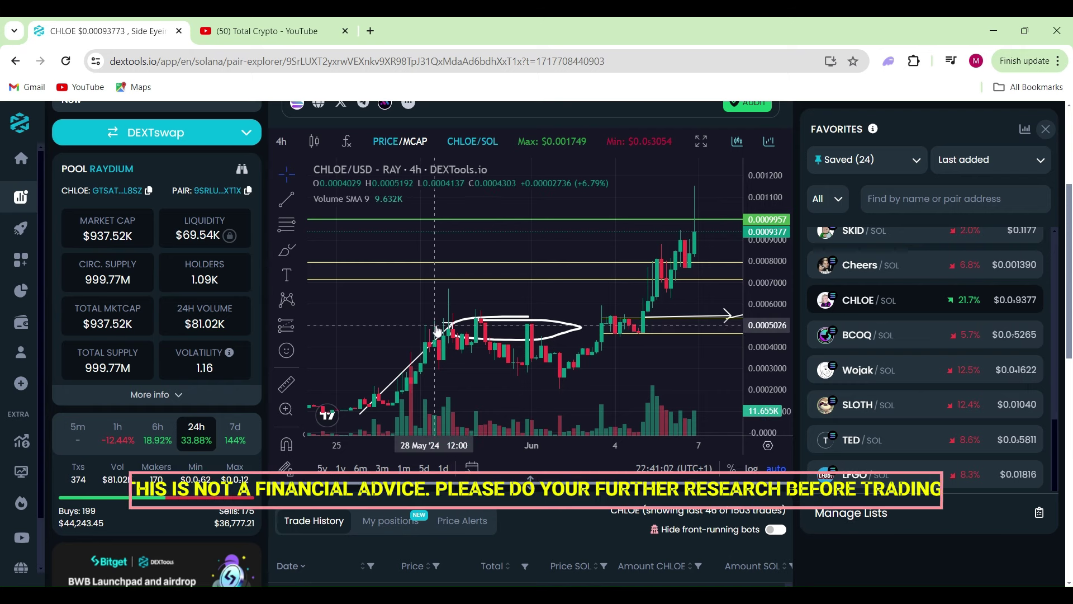
Zoom and pan the CHLOE chart to center on the late-May rally
scroll(453, 317, "down", 3)
scroll(453, 316, "down", 2)
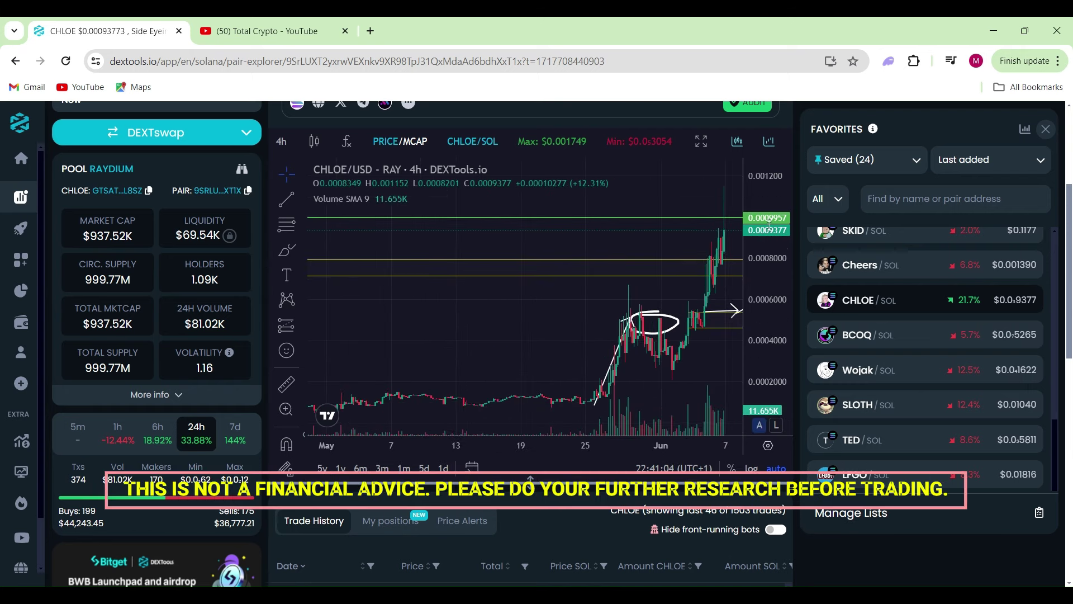
left_click_drag(770, 223, 777, 313)
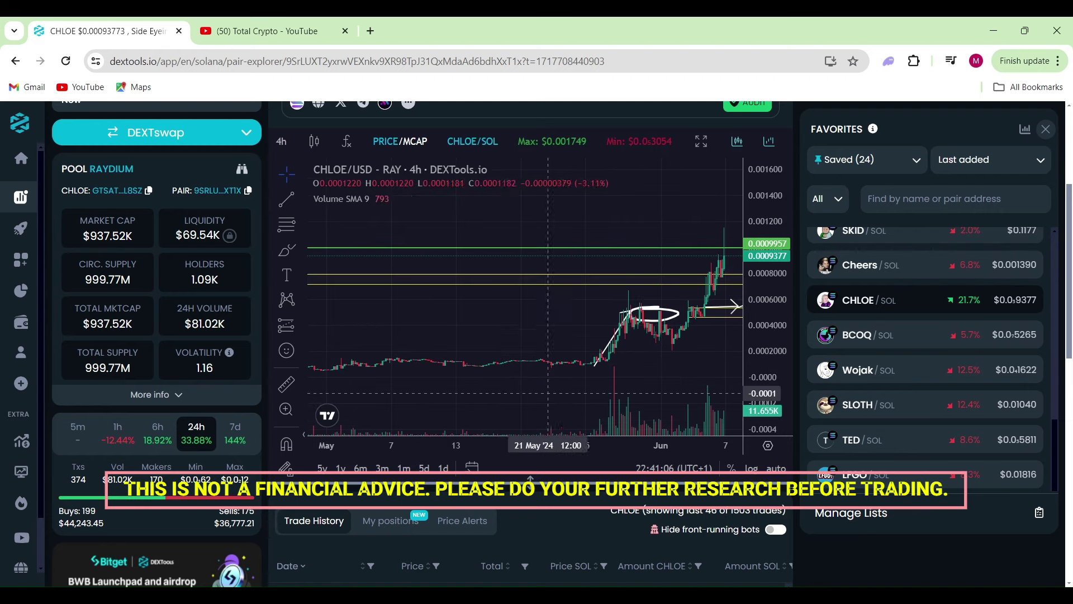
left_click_drag(469, 351, 378, 340)
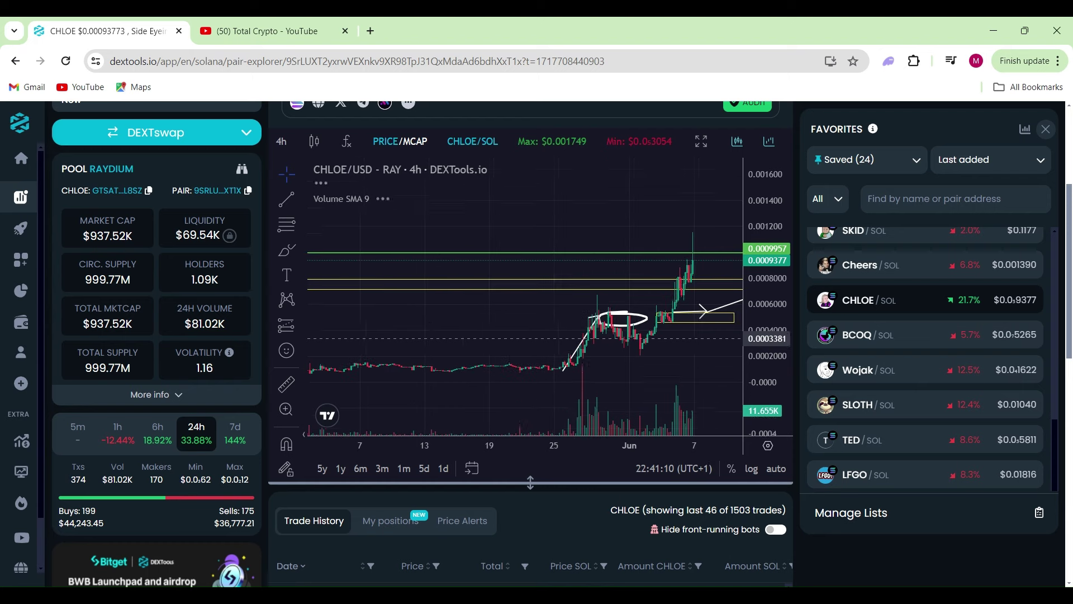
left_click_drag(770, 369, 771, 344)
scroll(559, 336, "up", 5)
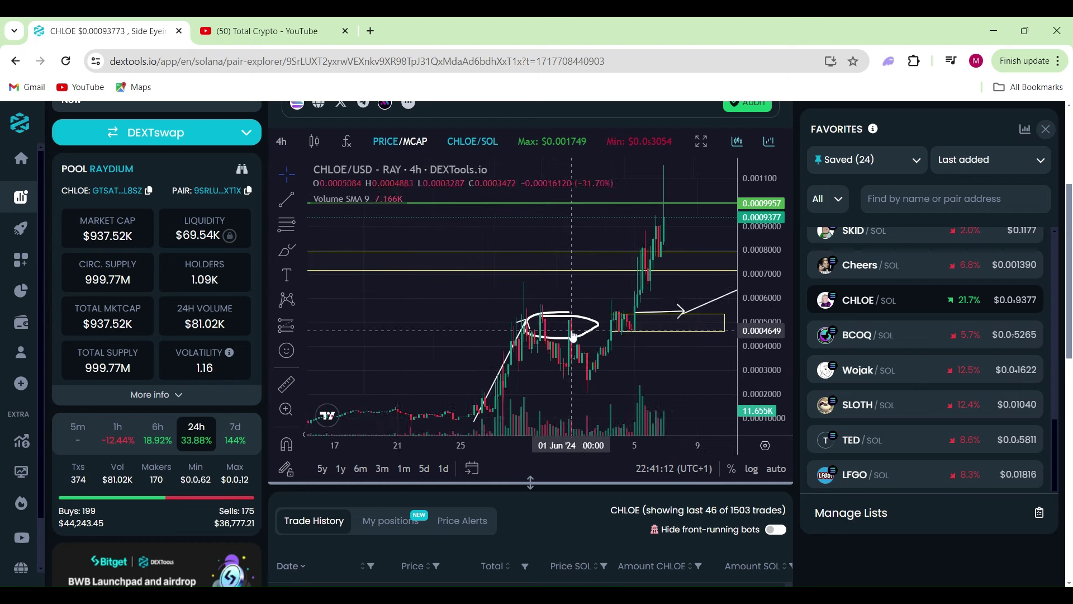
left_click_drag(428, 339, 593, 280)
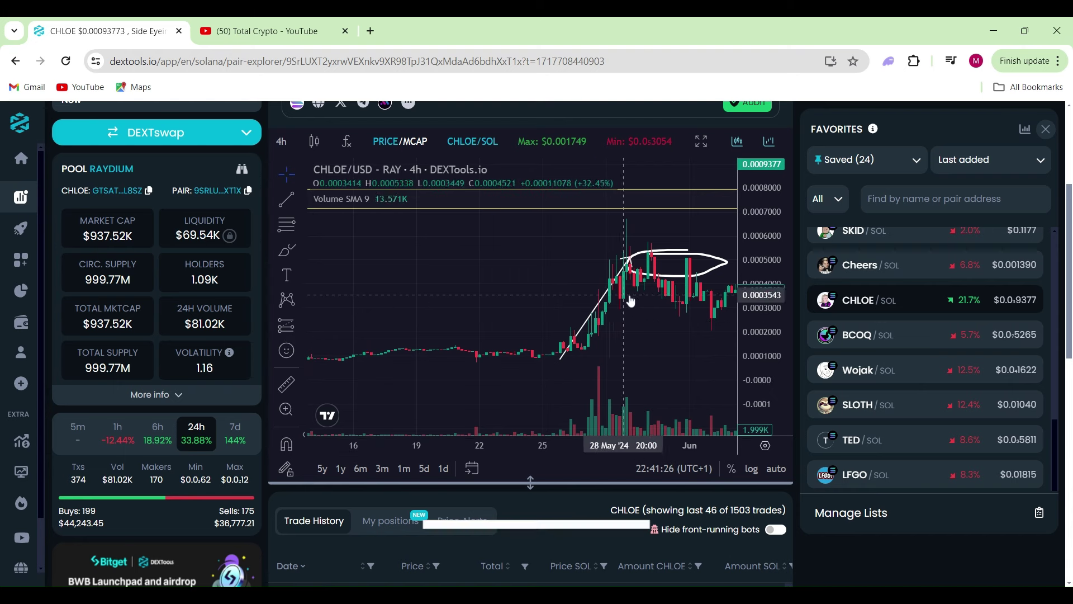
scroll(645, 300, "down", 1)
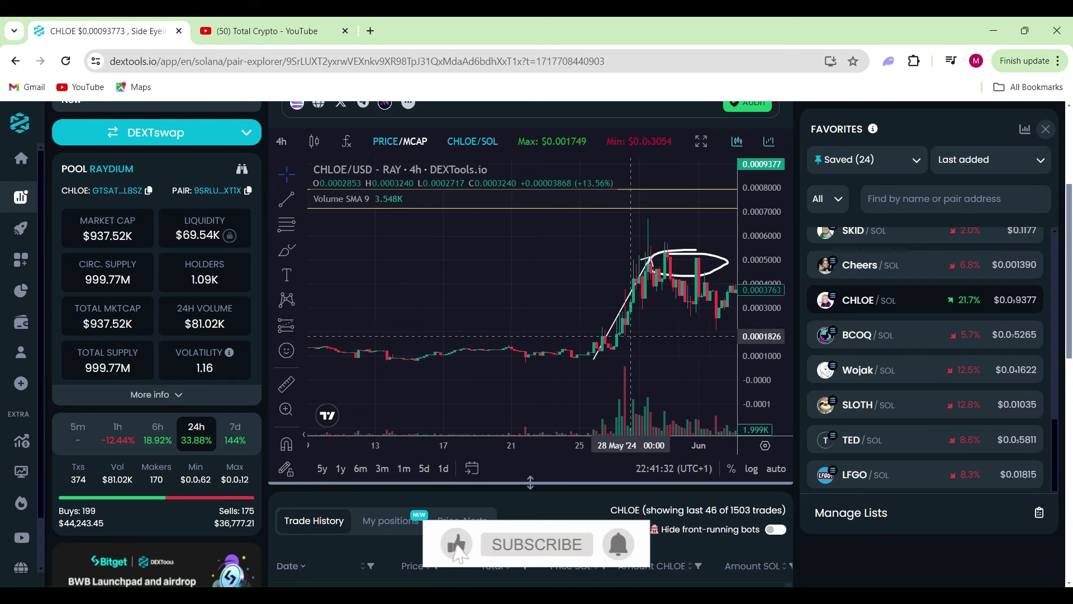
scroll(632, 346, "down", 2)
scroll(633, 330, "down", 4)
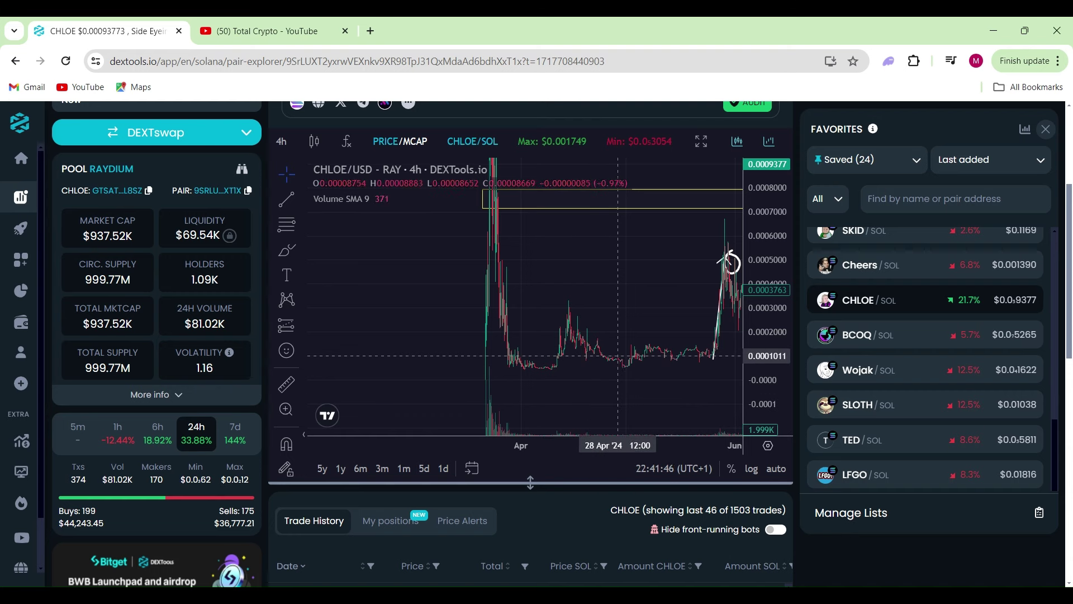
scroll(618, 355, "up", 1)
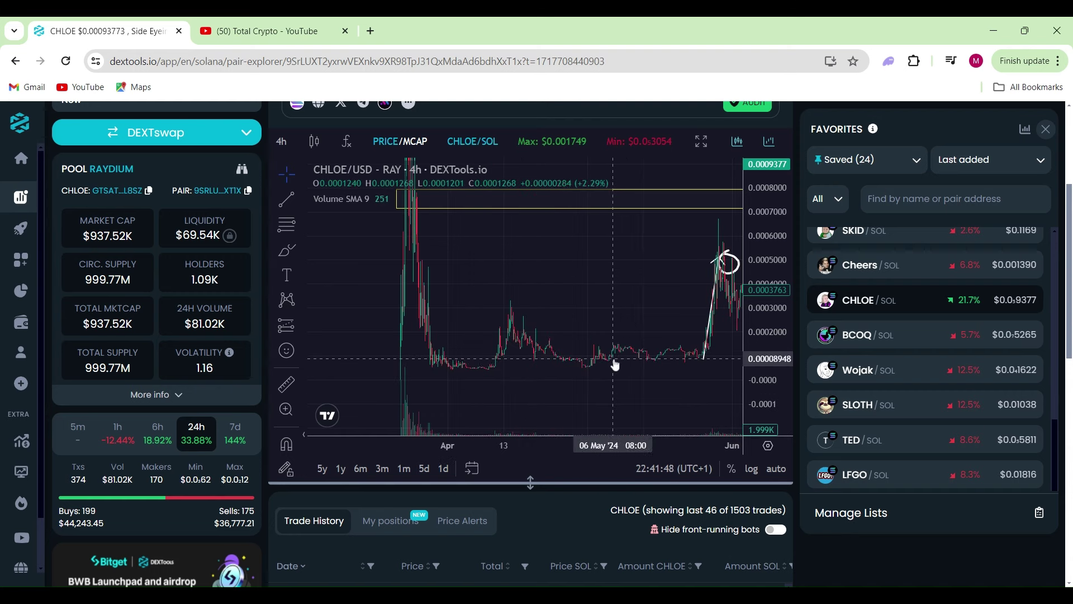
scroll(612, 358, "up", 1)
scroll(612, 358, "up", 2)
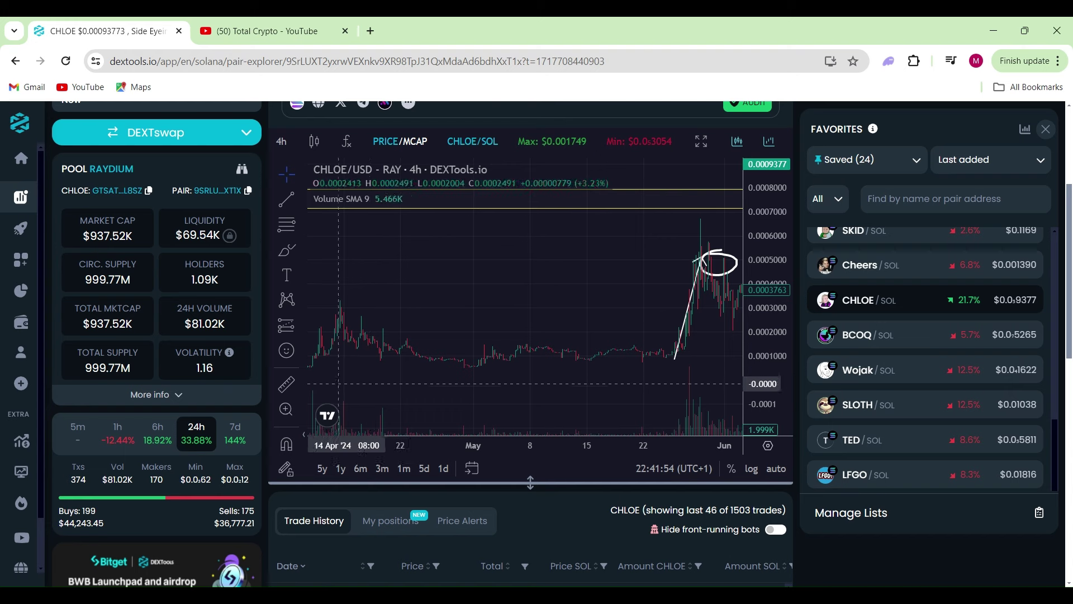
Measure the rally from the 25 May low to the recent high, then clear it
left_click(287, 384)
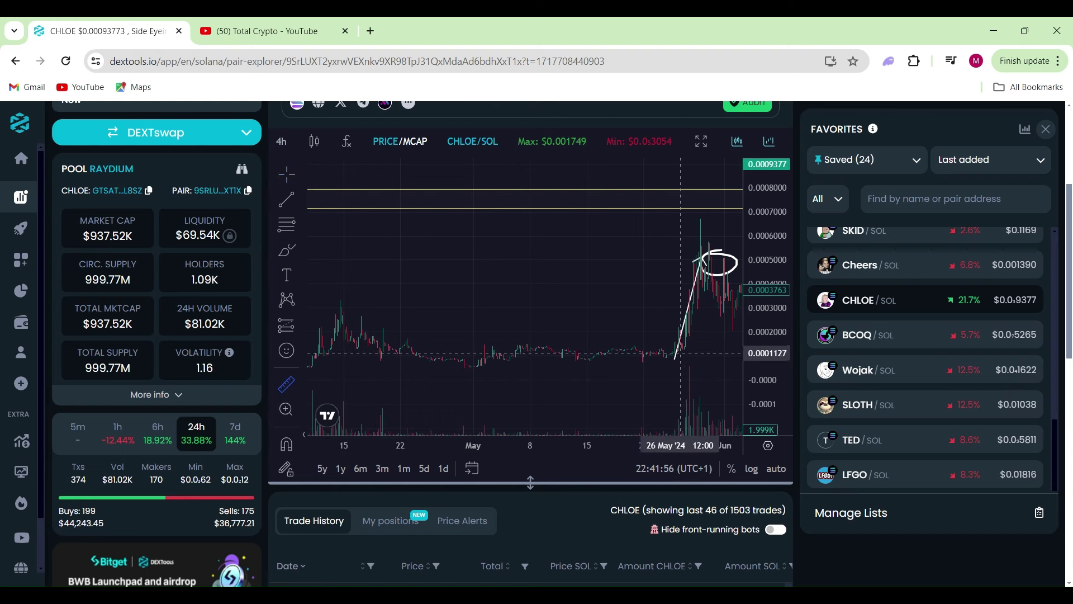
left_click(678, 352)
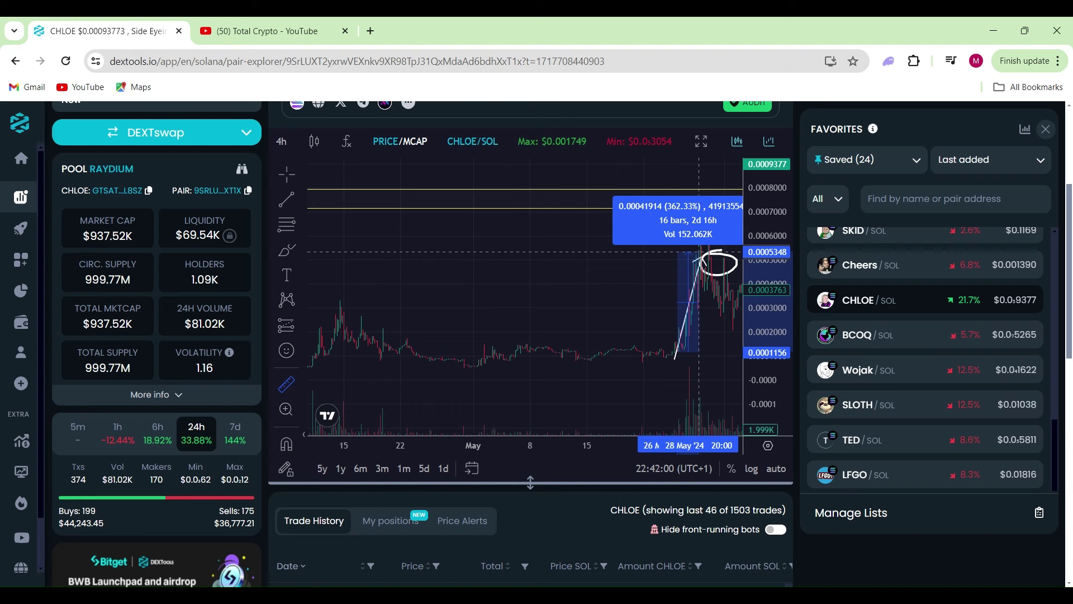
scroll(700, 242, "up", 5)
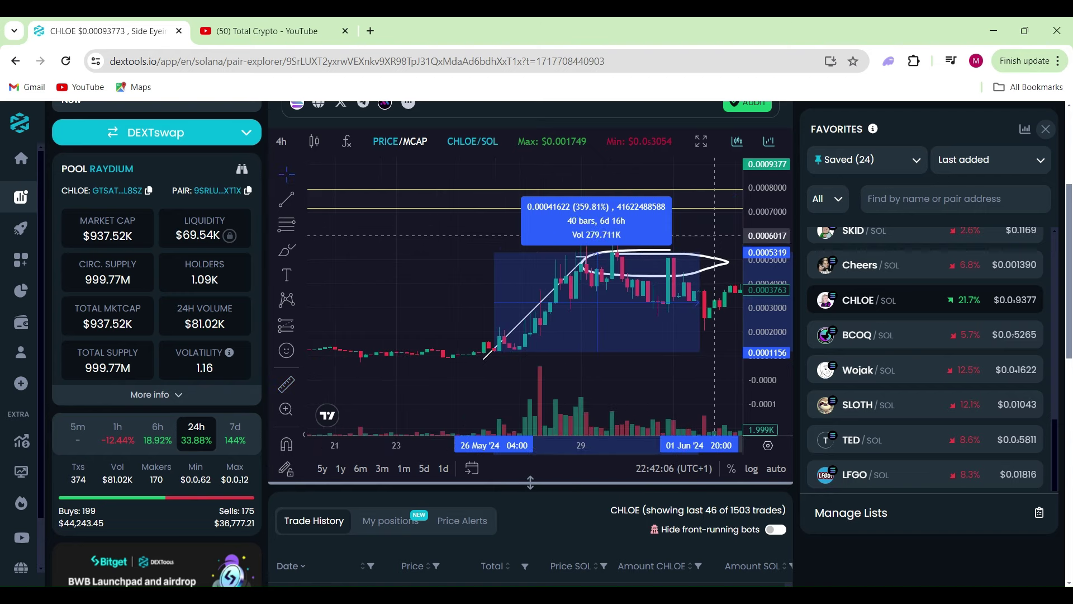
left_click_drag(700, 252, 548, 287)
scroll(547, 287, "down", 6)
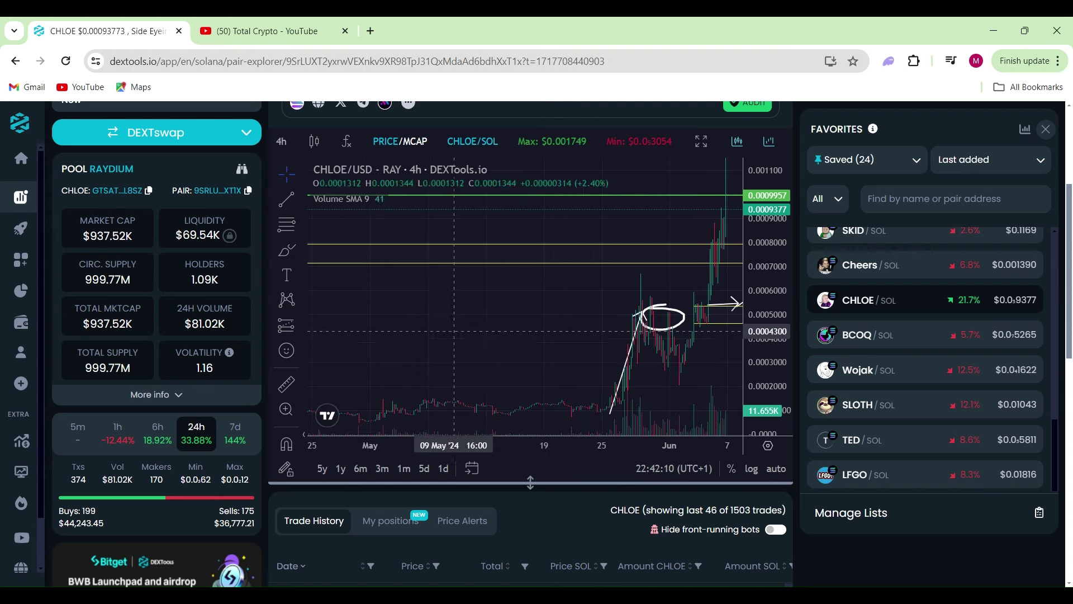
left_click(286, 384)
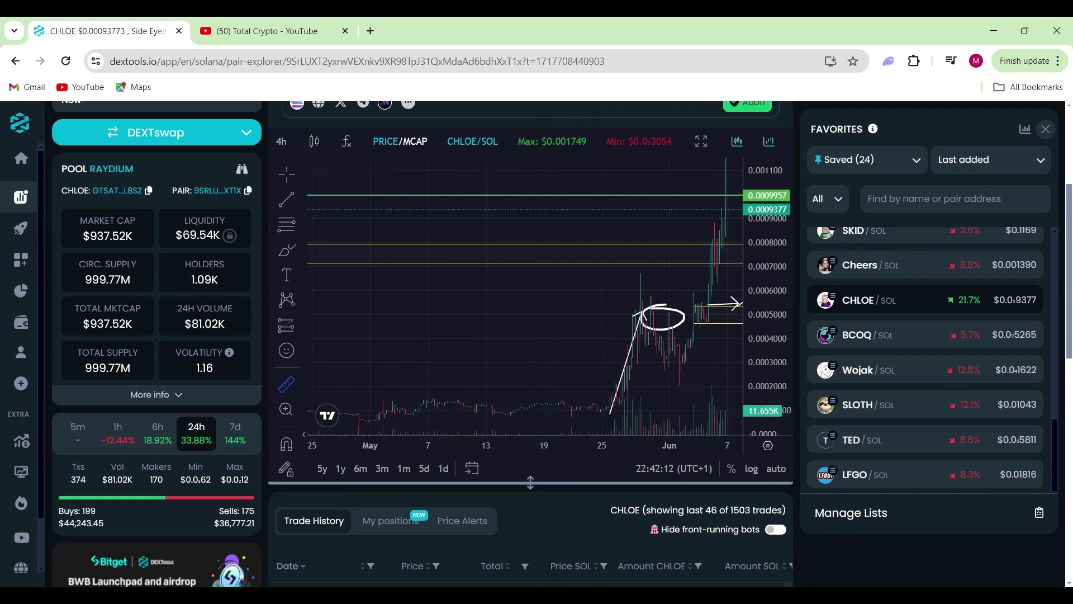
left_click(611, 406)
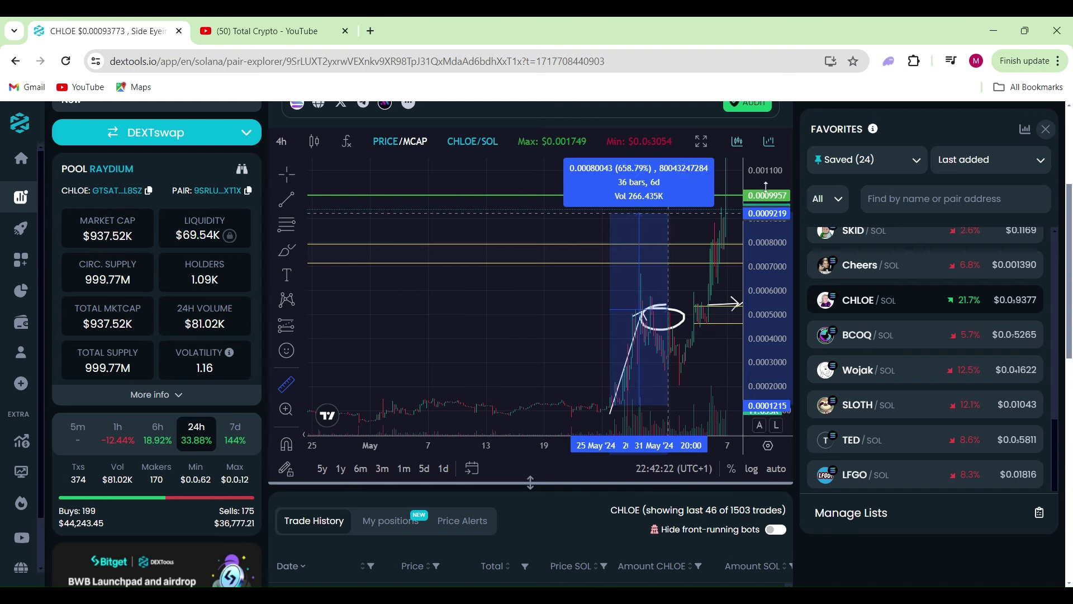
left_click_drag(773, 204, 773, 218)
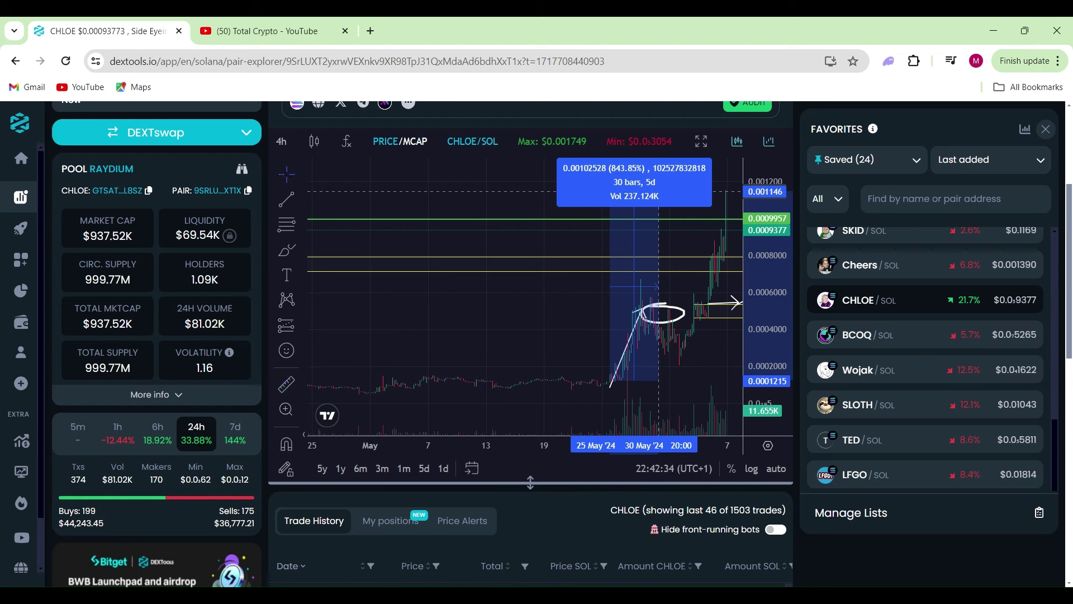
left_click(658, 223)
left_click(570, 236)
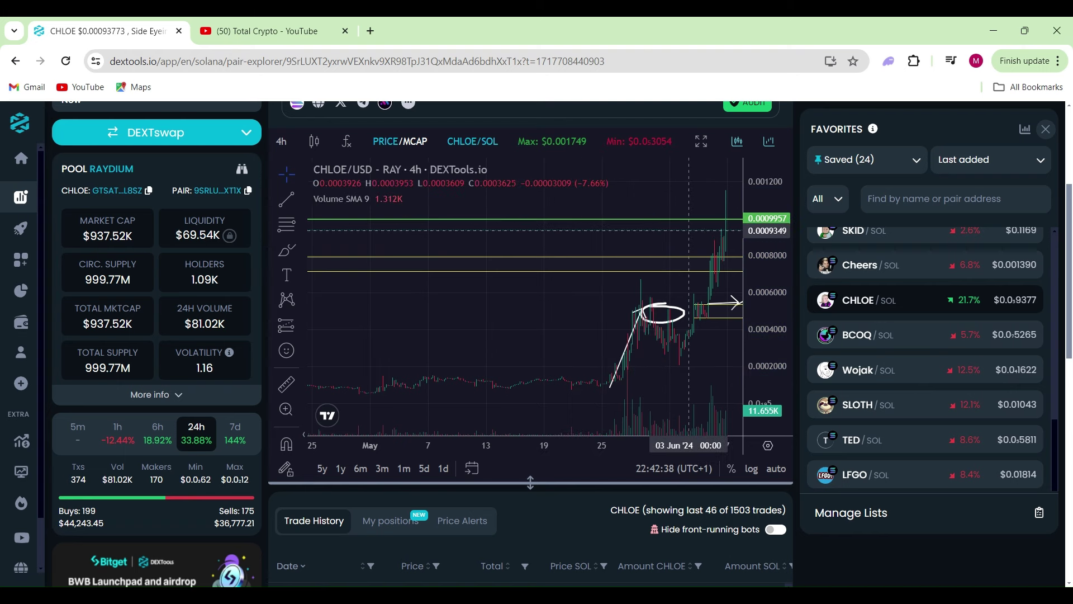
Zoom and compress the CHLOE price scale so all drawings fit
scroll(727, 250, "up", 8)
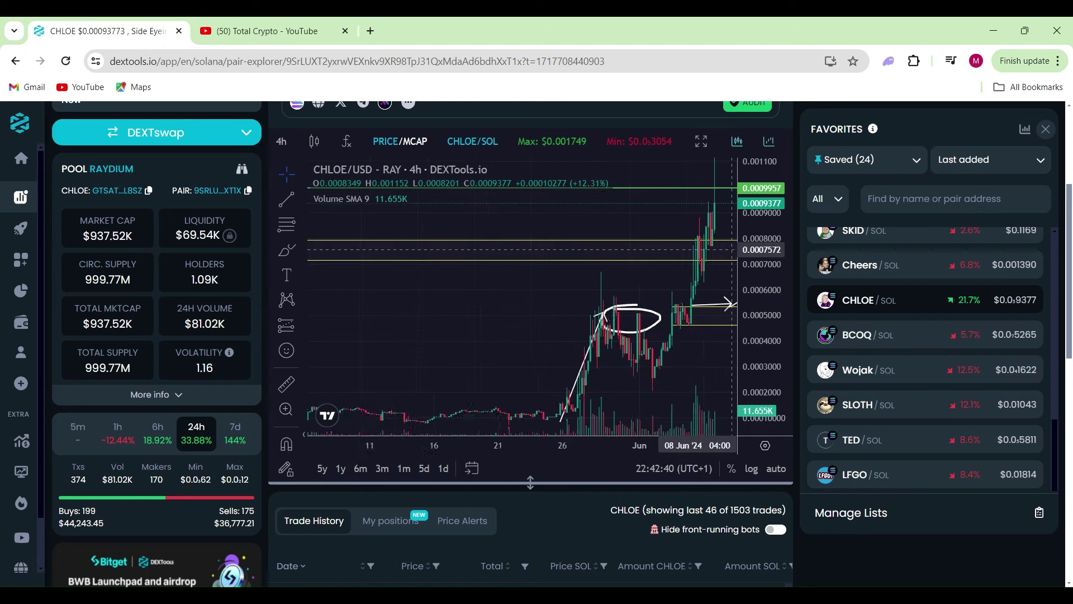
scroll(727, 250, "up", 2)
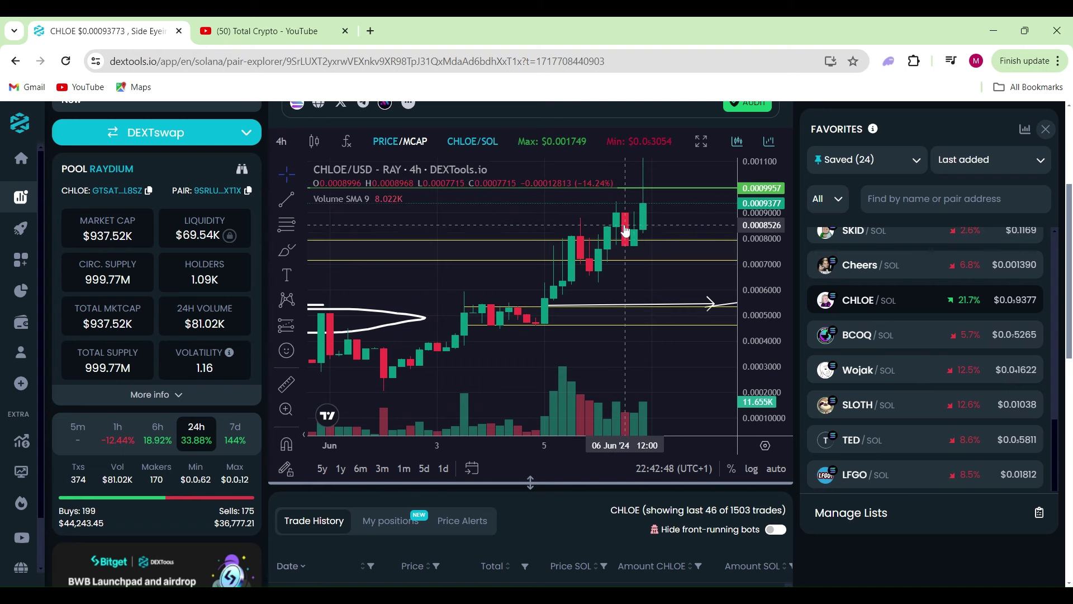
scroll(634, 250, "up", 1)
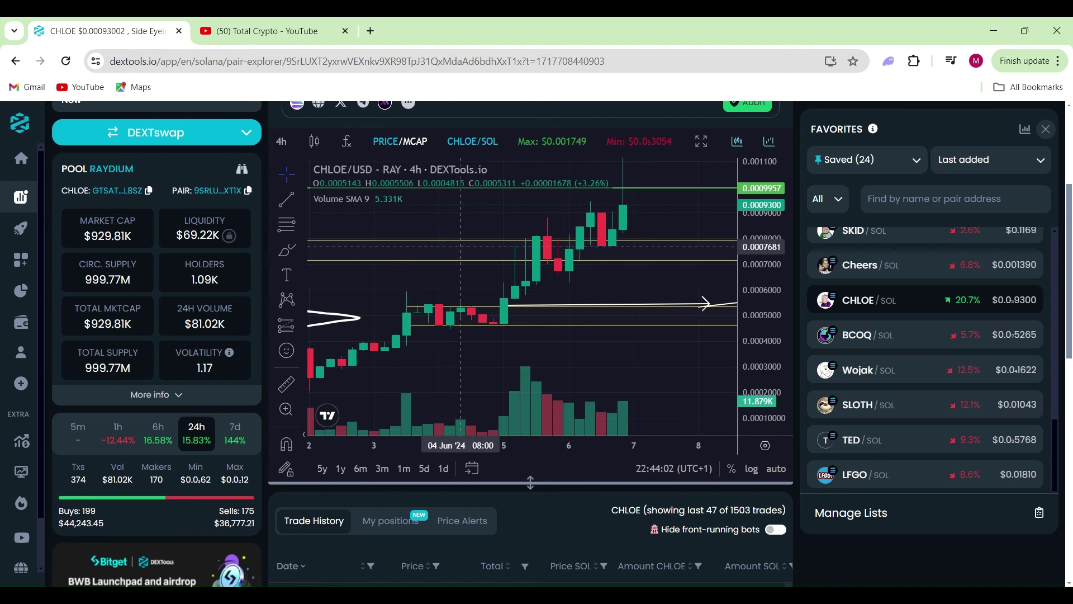
scroll(461, 246, "down", 4)
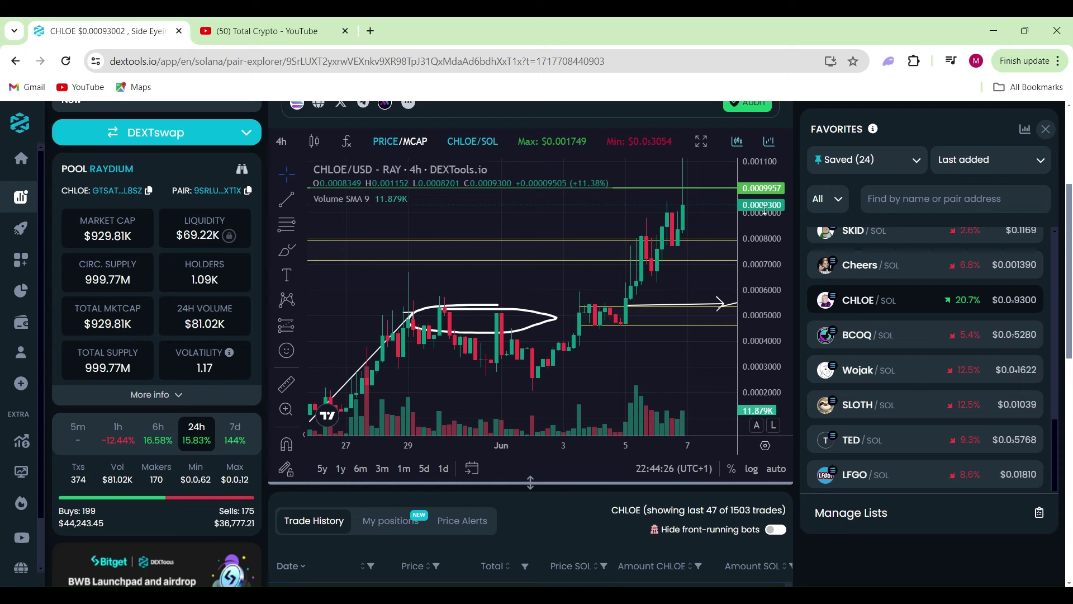
left_click_drag(765, 208, 763, 249)
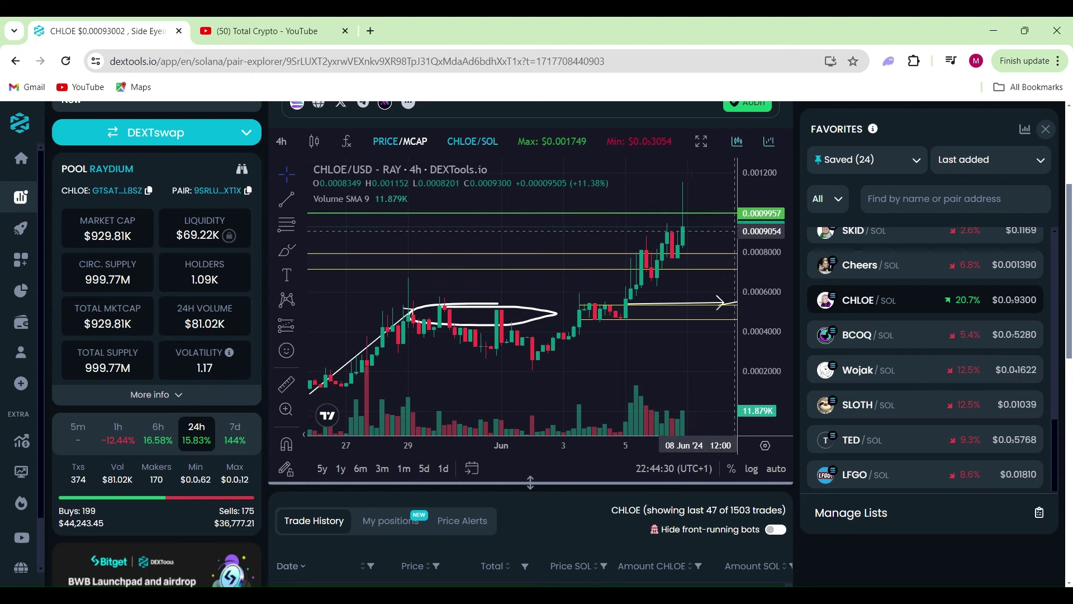
scroll(719, 239, "down", 6)
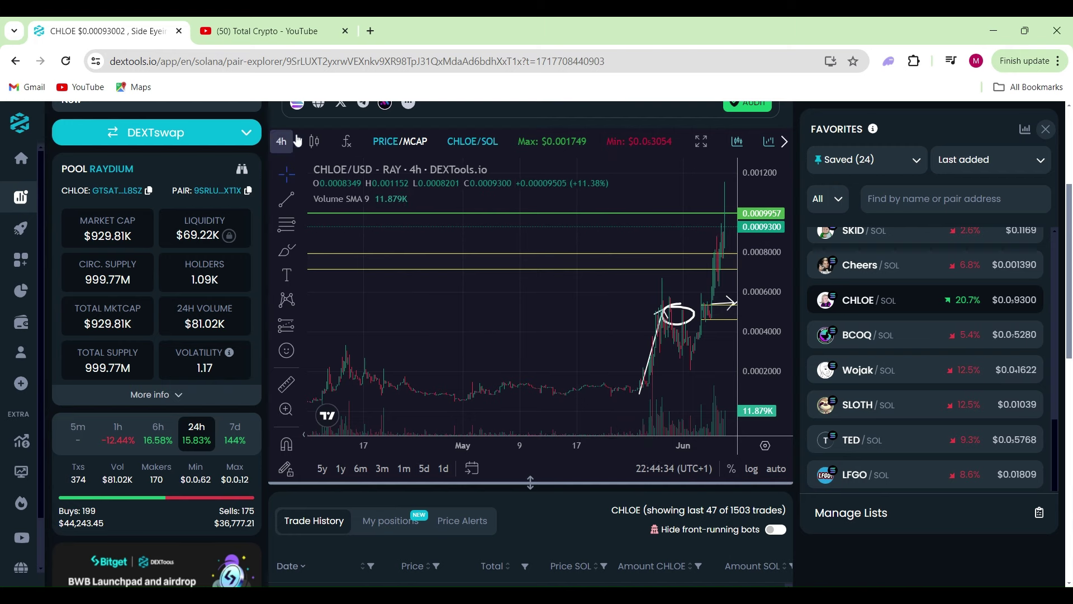
Put the CHLOE chart in fullscreen on daily (1D) candles, framing the higher prices
left_click(702, 141)
scroll(312, 264, "up", 3)
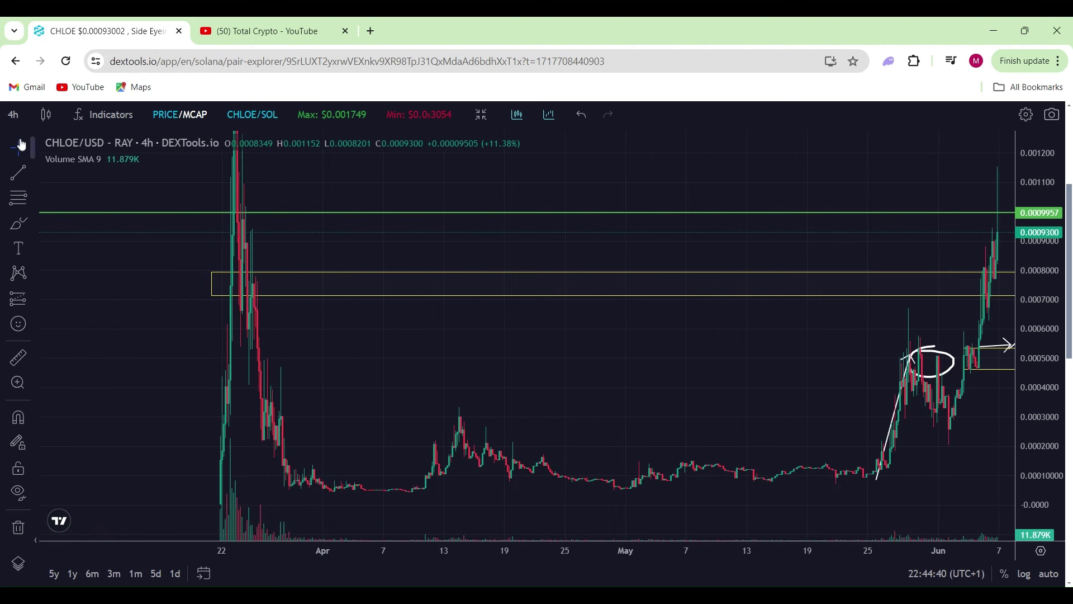
left_click(13, 114)
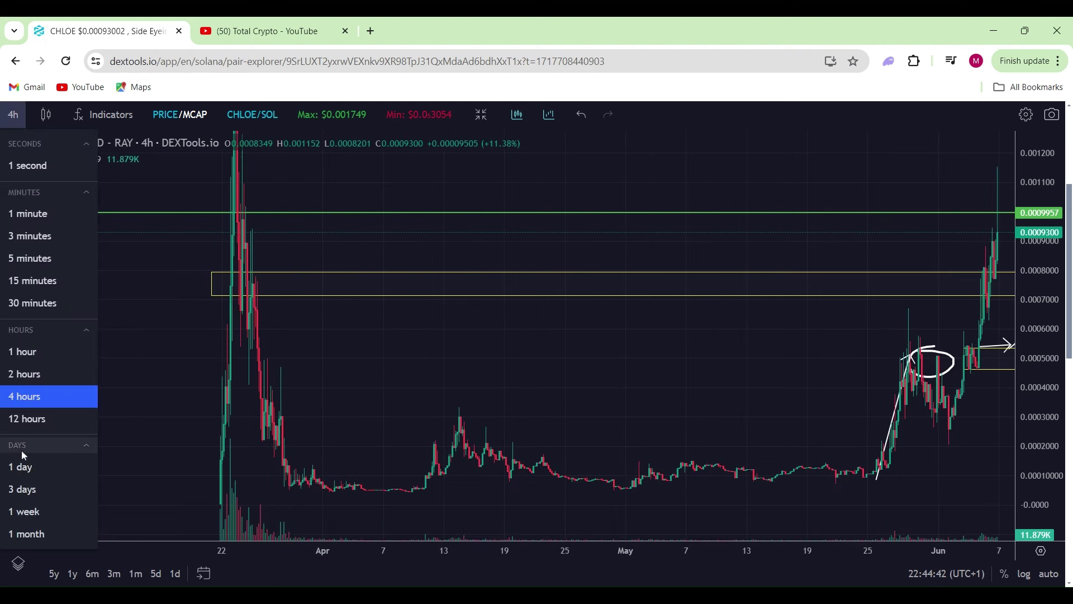
left_click(38, 466)
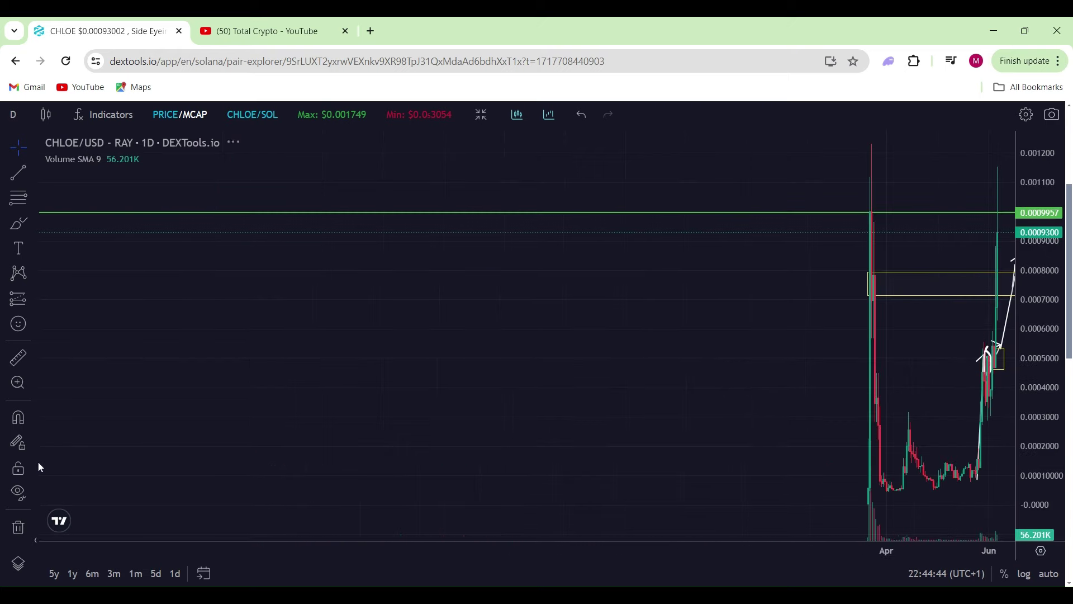
scroll(162, 426, "up", 6)
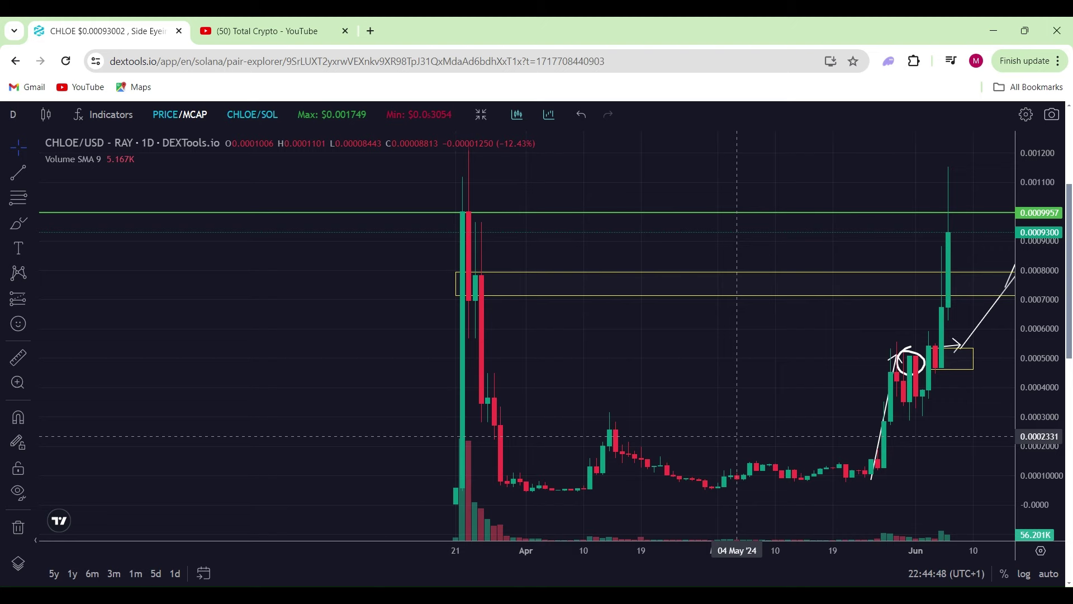
scroll(739, 436, "up", 3)
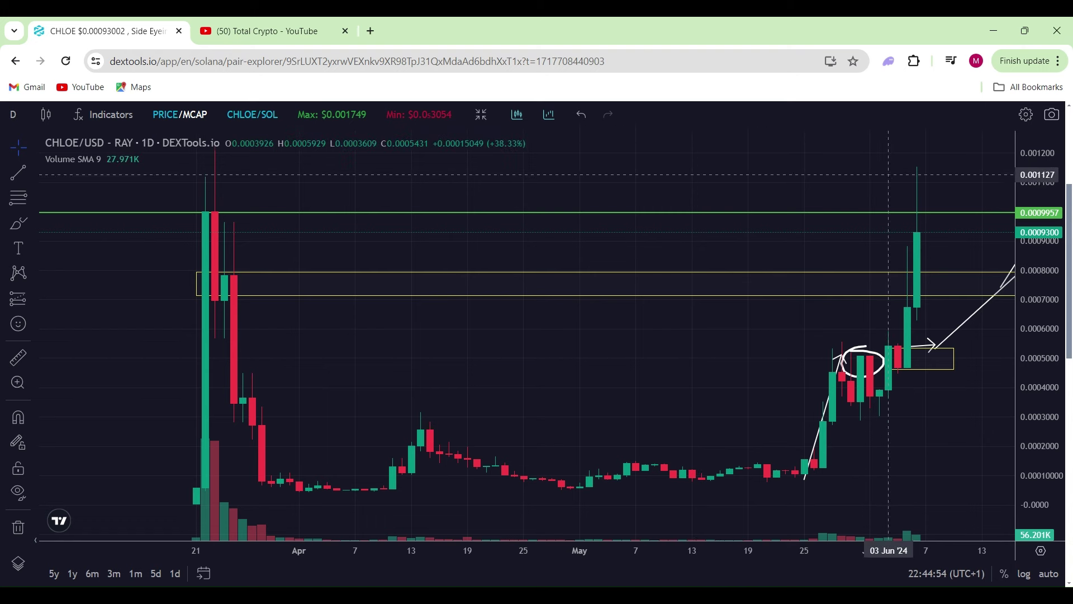
left_click_drag(879, 153, 833, 288)
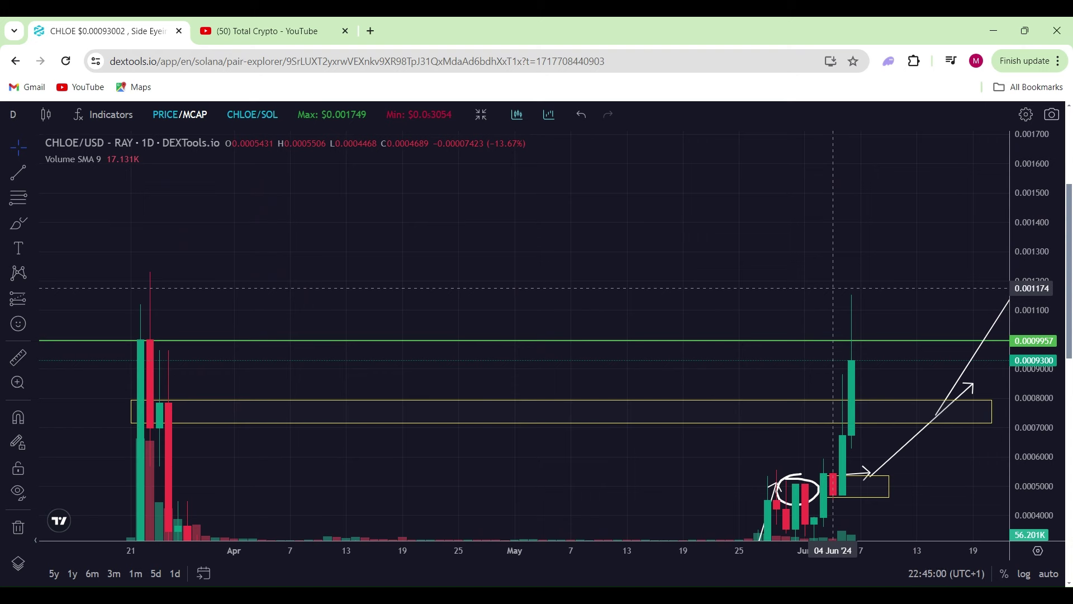
Draw an arrow from about 0.001045 to the small yellow box, exit fullscreen, and open SKID
left_click(35, 173)
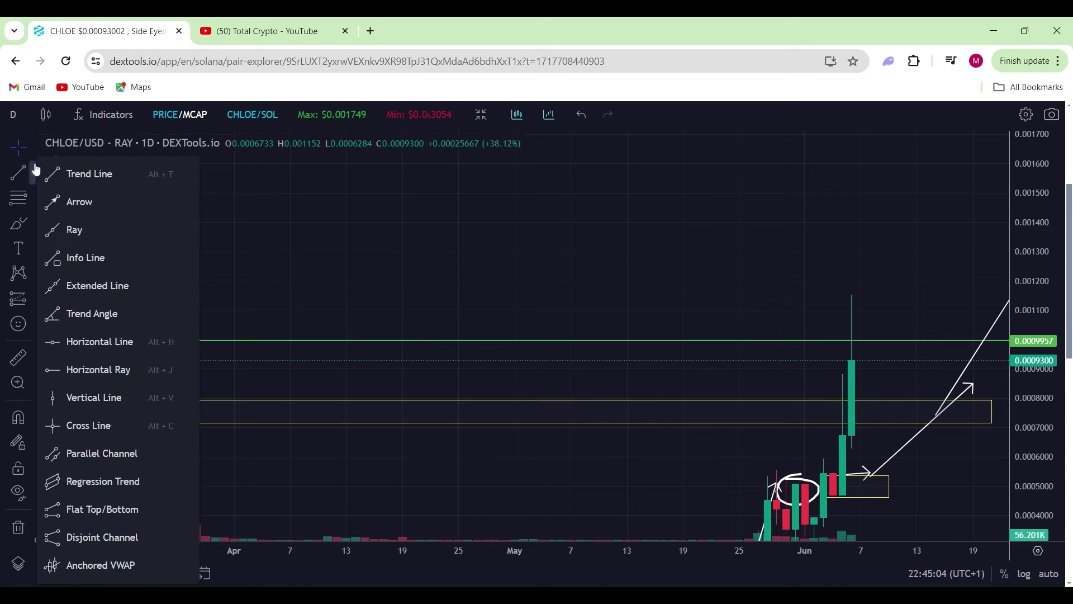
left_click(82, 203)
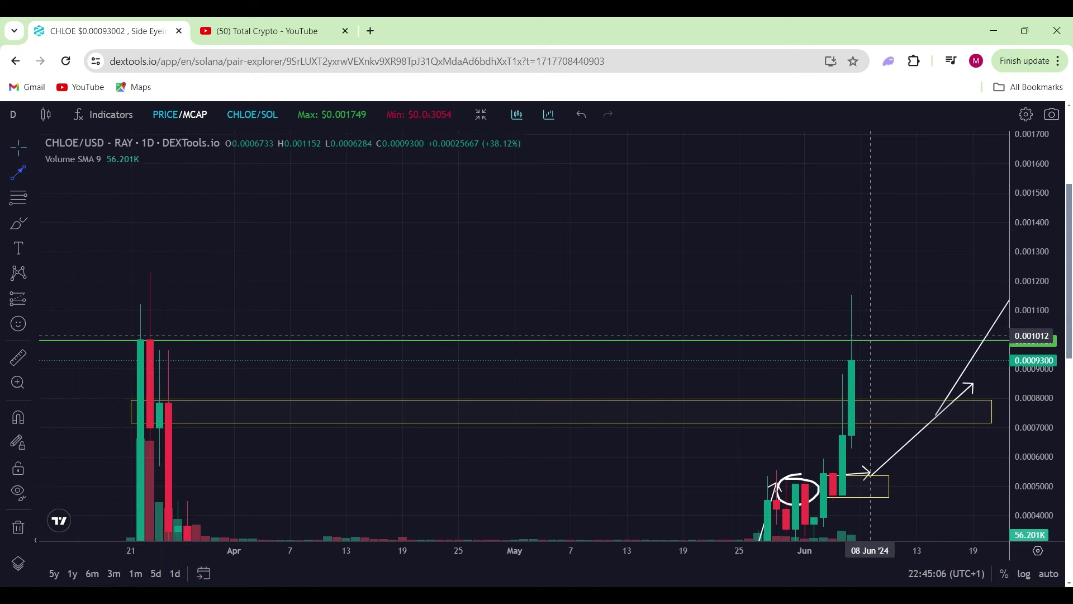
left_click(834, 326)
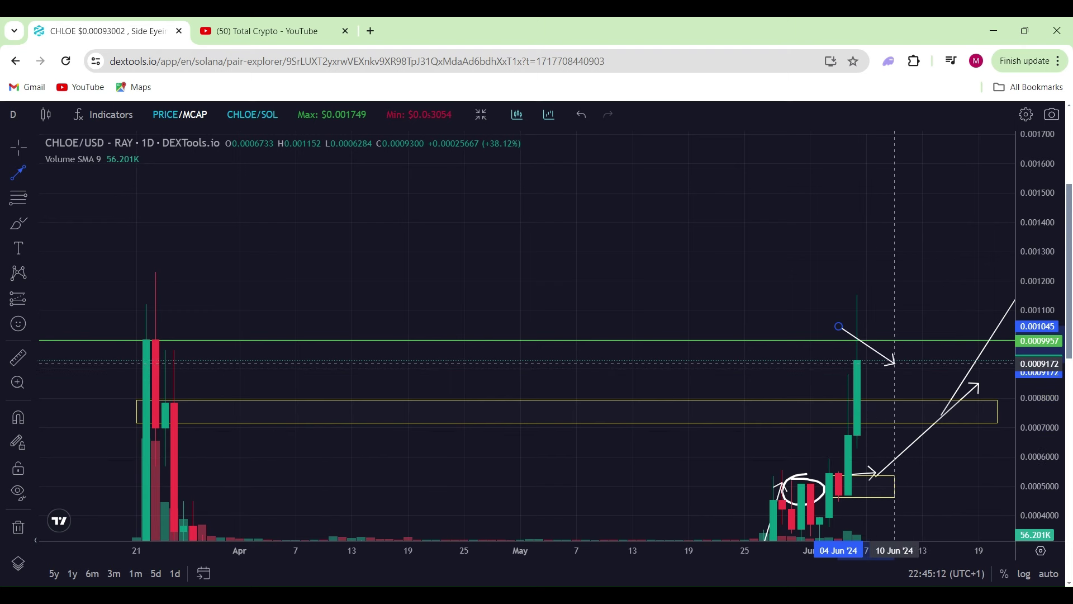
left_click(876, 471)
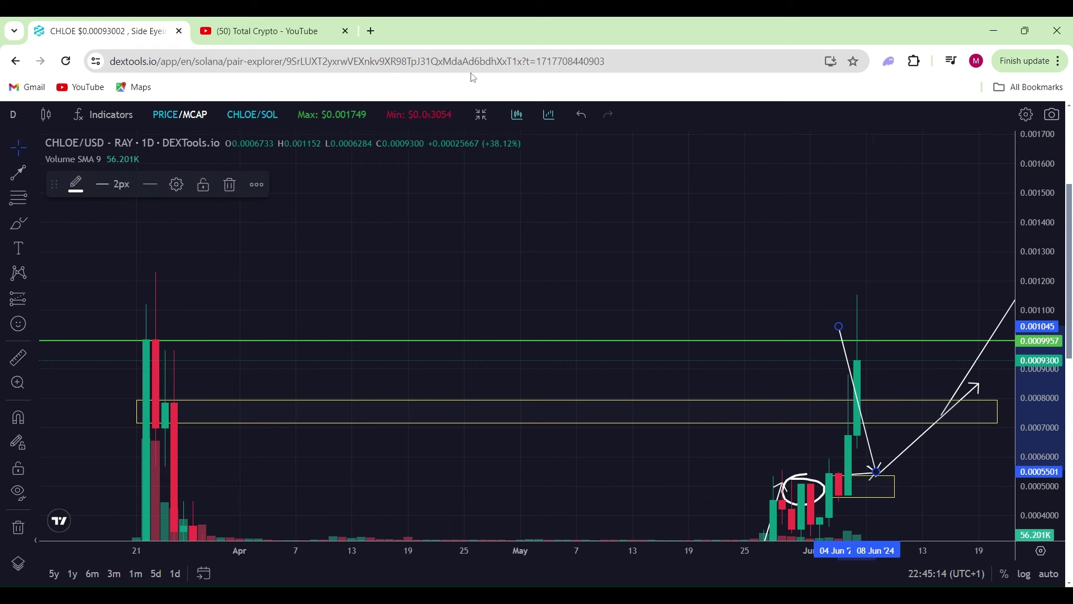
left_click(481, 114)
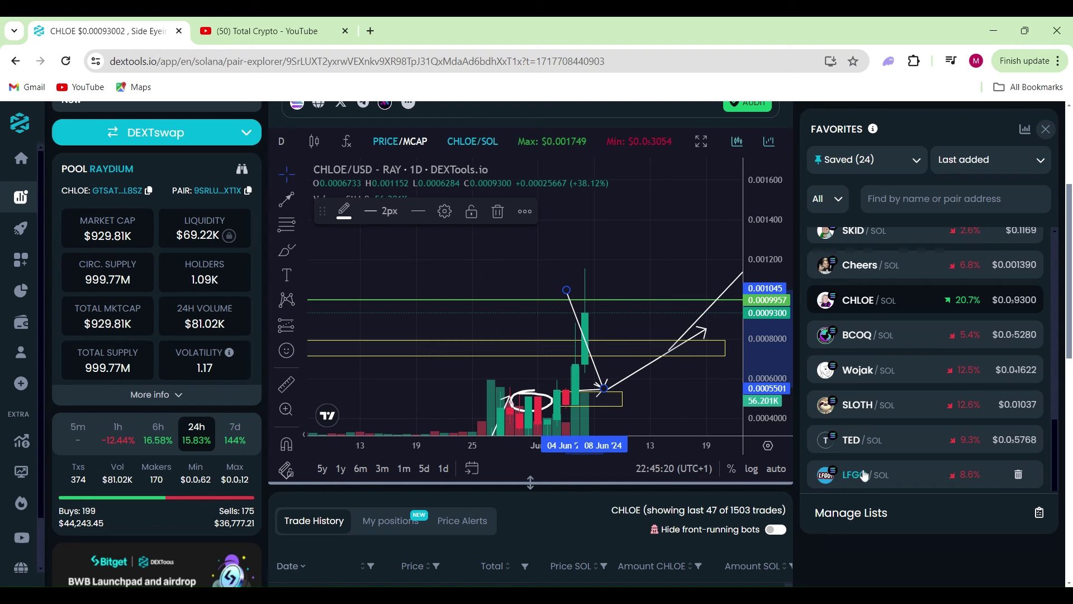
left_click(851, 237)
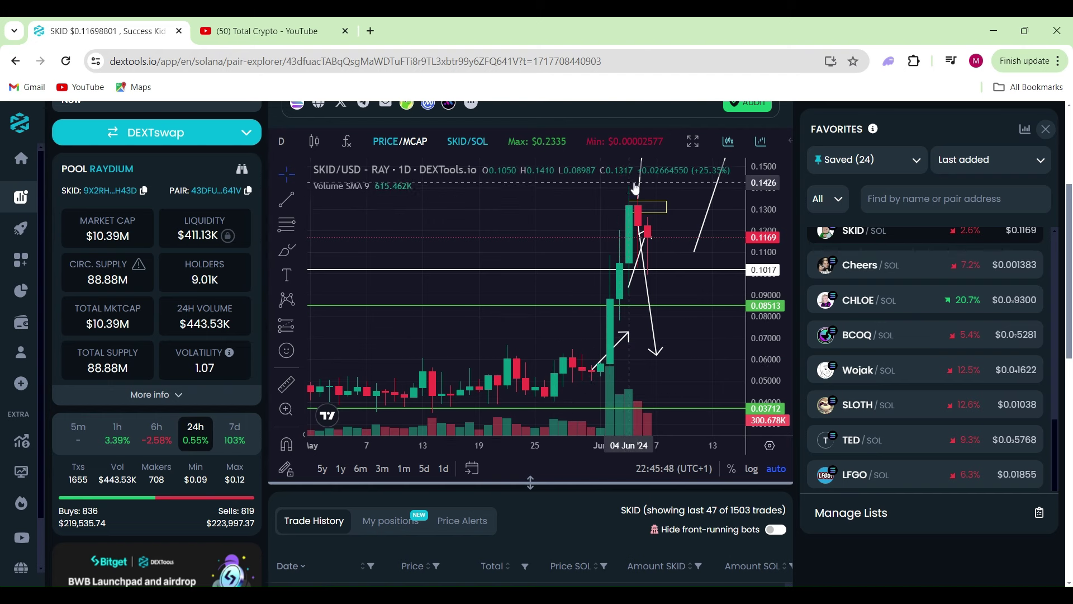
Zoom the SKID/SOL daily chart in and out across its levels and arrows
scroll(710, 249, "down", 5)
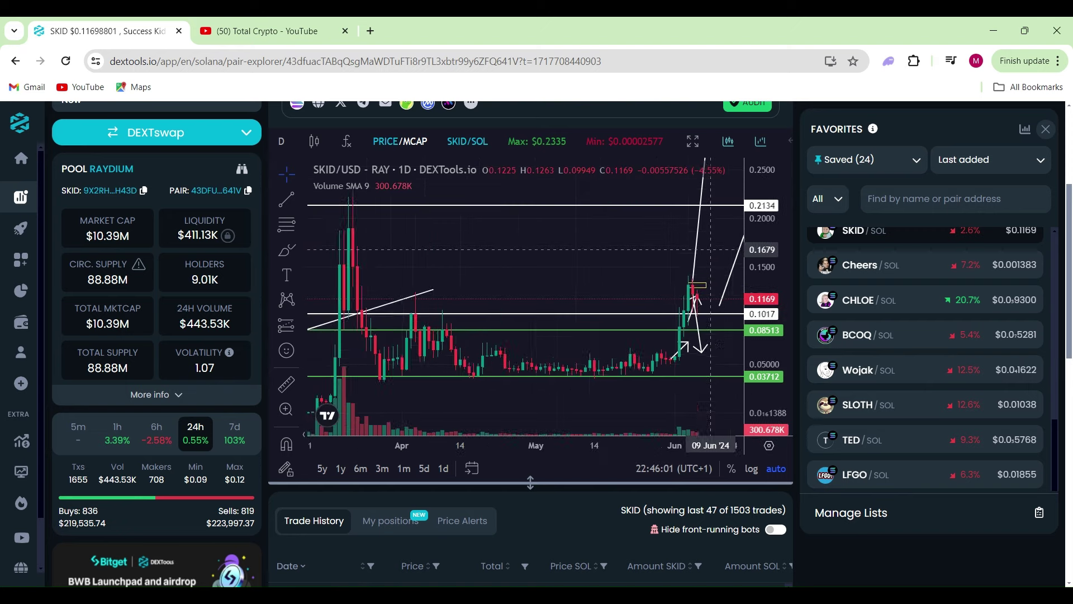
scroll(710, 250, "up", 4)
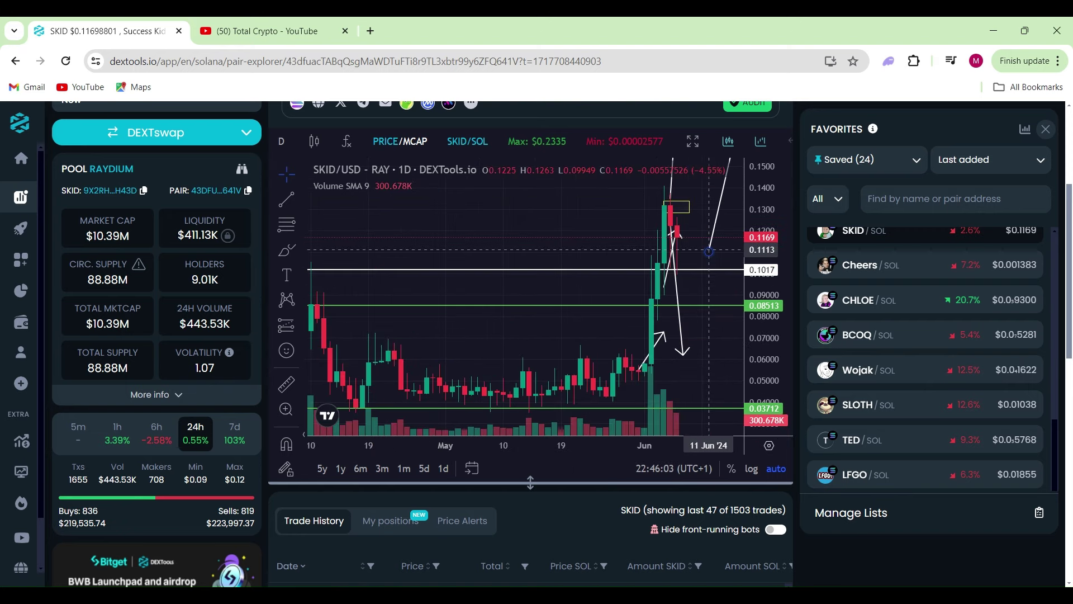
scroll(712, 253, "up", 3)
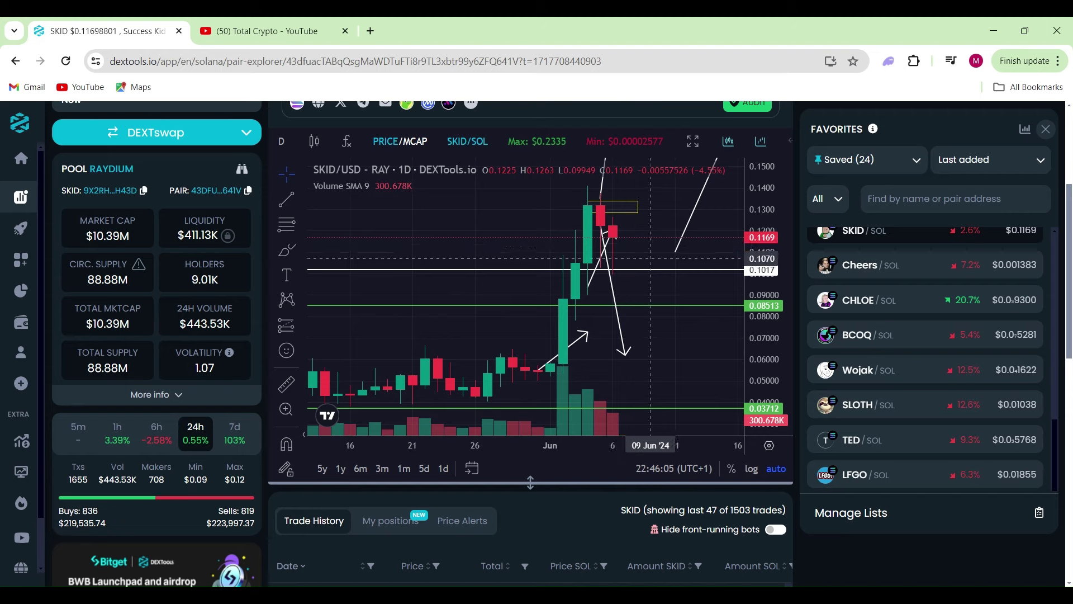
Put the SKID chart in fullscreen and pull the down arrow's end up near 0.107
left_click(694, 142)
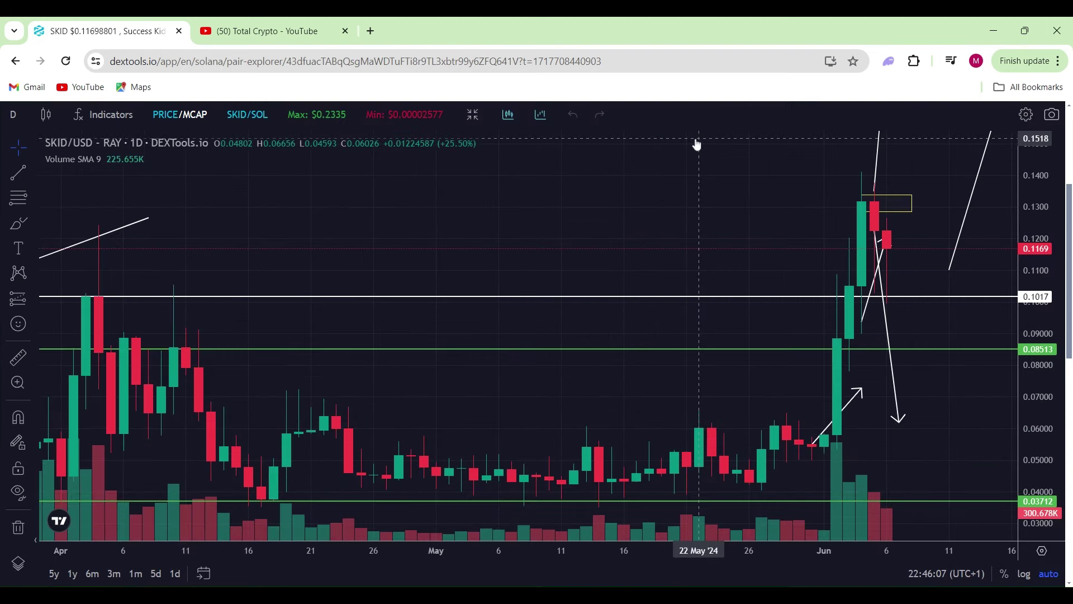
scroll(758, 241, "down", 3)
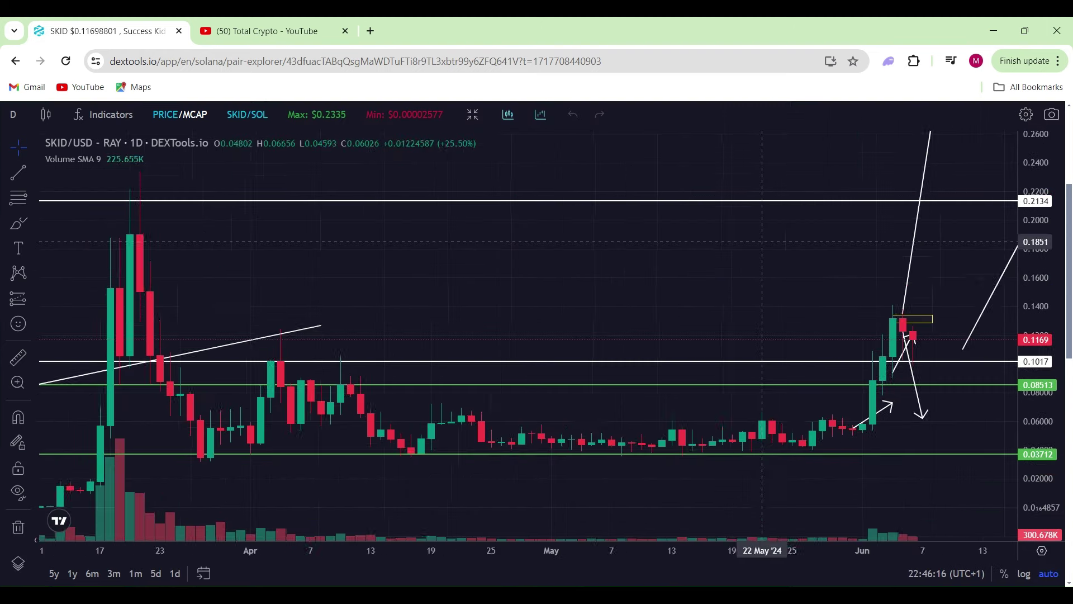
scroll(951, 391, "up", 3)
scroll(974, 403, "down", 3)
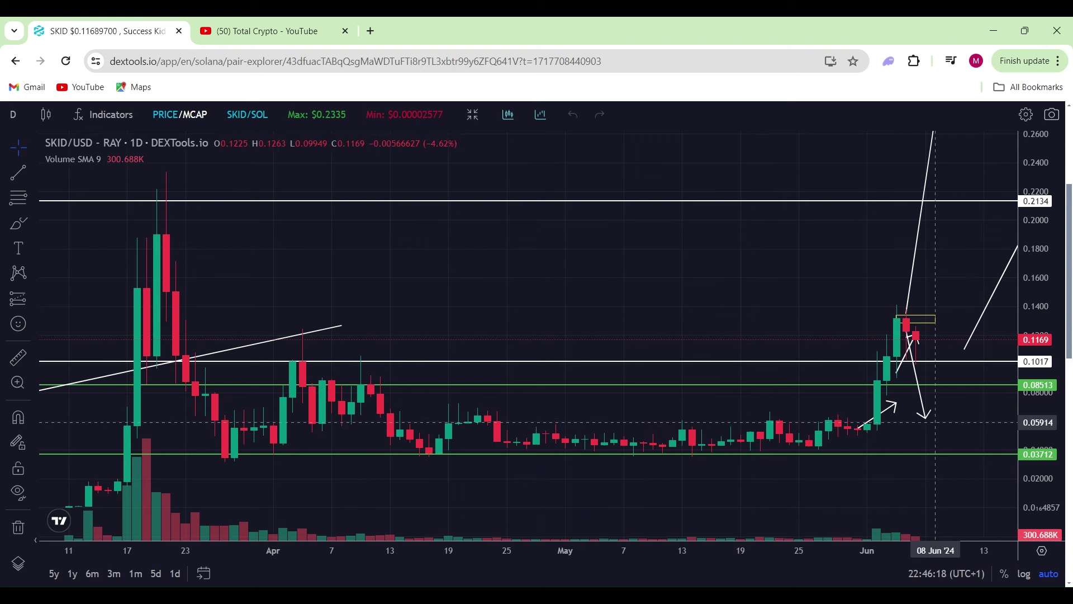
left_click_drag(925, 416, 905, 374)
mouse_move(914, 331)
left_mouse_down()
mouse_move(926, 318)
mouse_move(922, 381)
mouse_move(917, 355)
left_mouse_up()
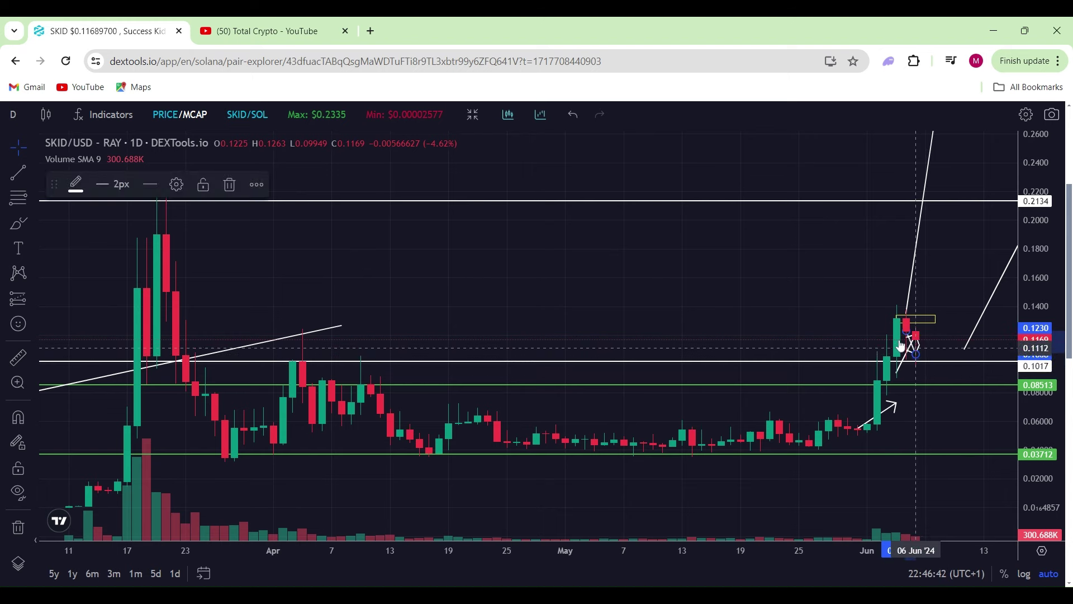
scroll(870, 355, "up", 3)
scroll(869, 355, "up", 2)
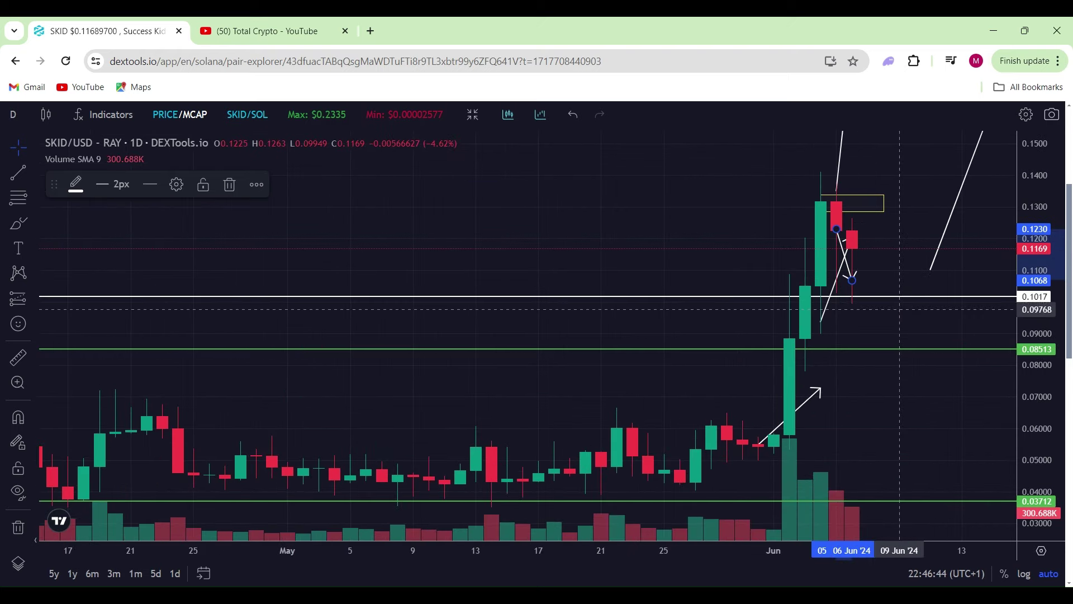
Draw a new arrow from about 0.105 and swing it back toward the April highs near 0.203
left_click(33, 172)
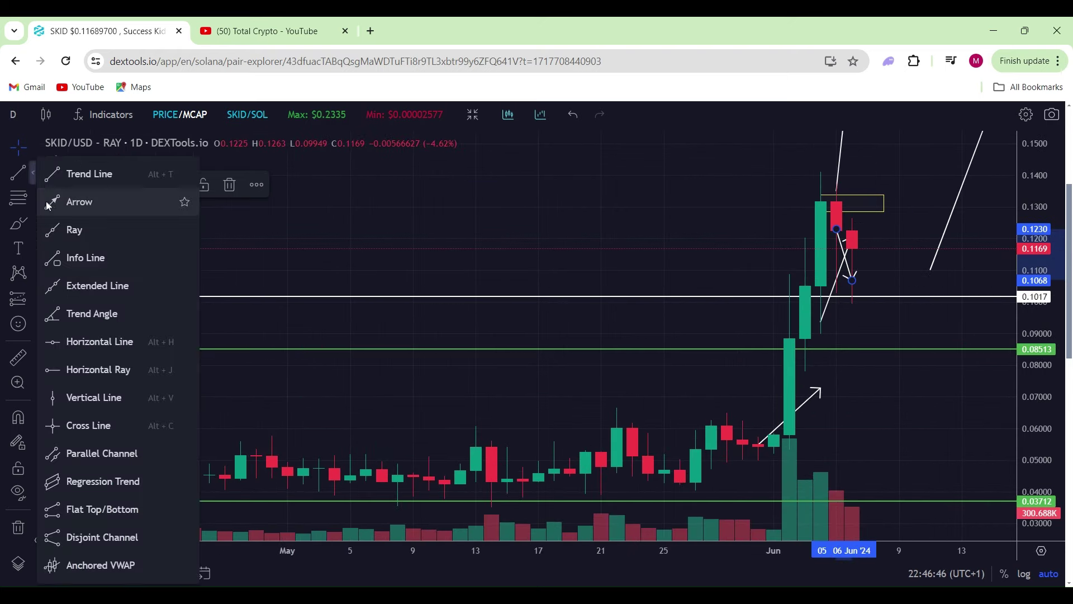
left_click(79, 201)
left_click(868, 285)
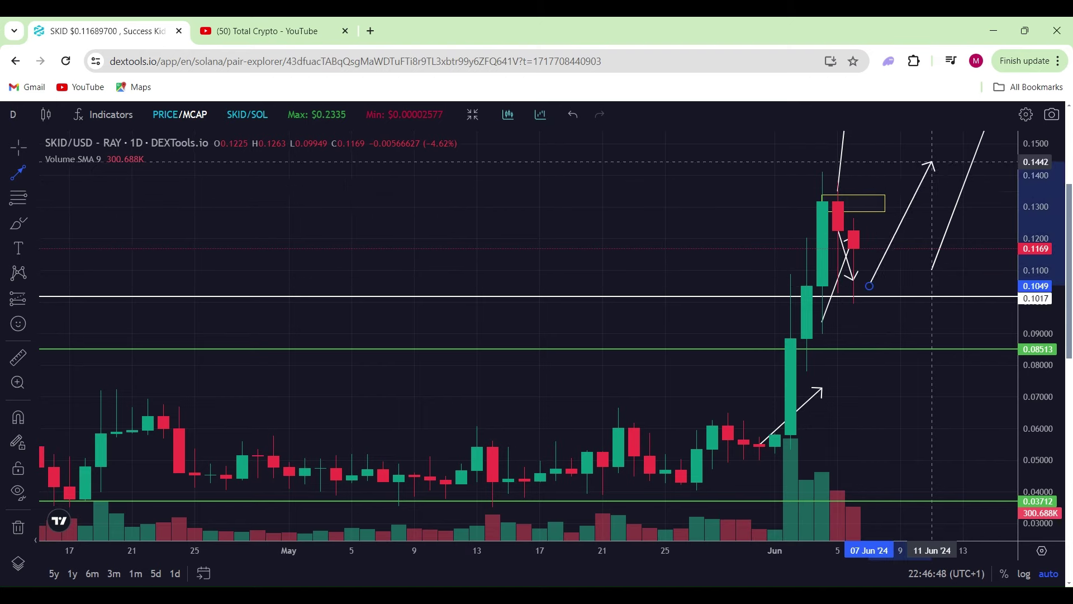
left_click(951, 134)
scroll(738, 288, "down", 3)
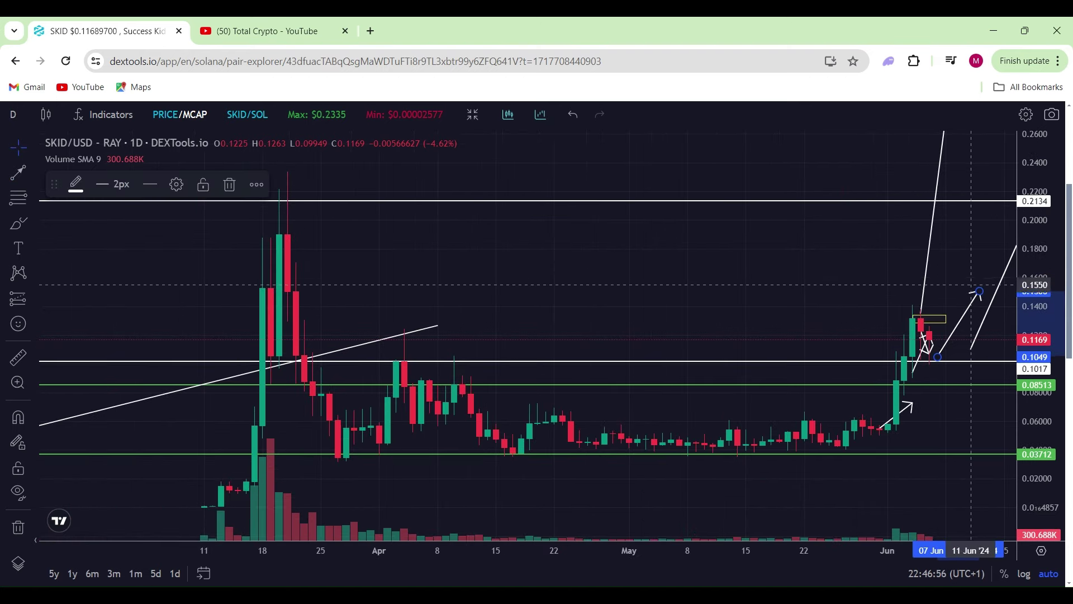
mouse_move(982, 296)
left_mouse_down()
mouse_move(980, 240)
mouse_move(309, 238)
mouse_move(578, 213)
left_mouse_up()
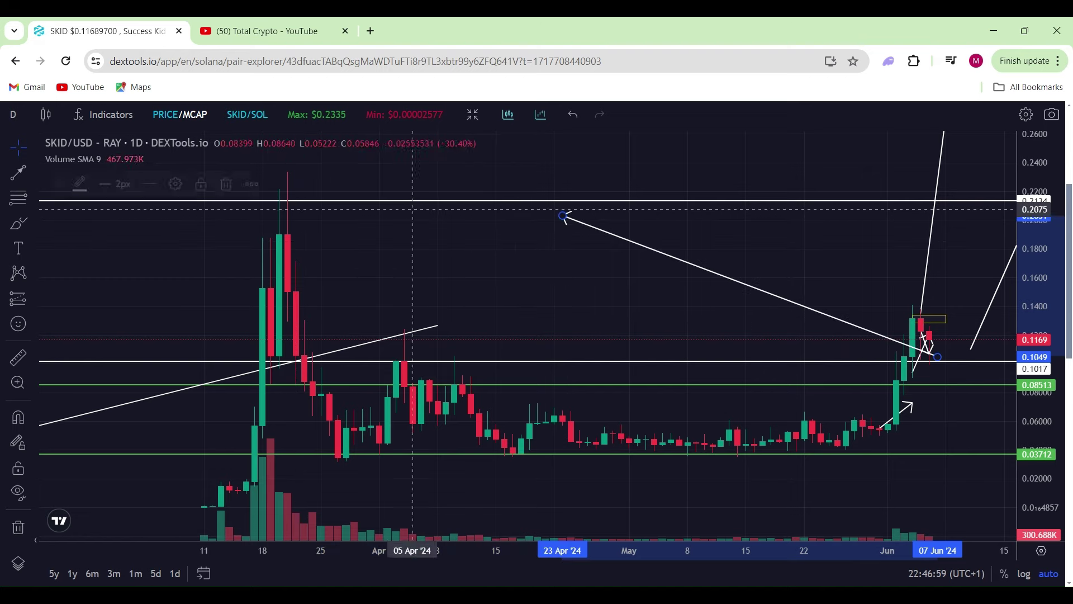
left_click(18, 358)
left_click(954, 342)
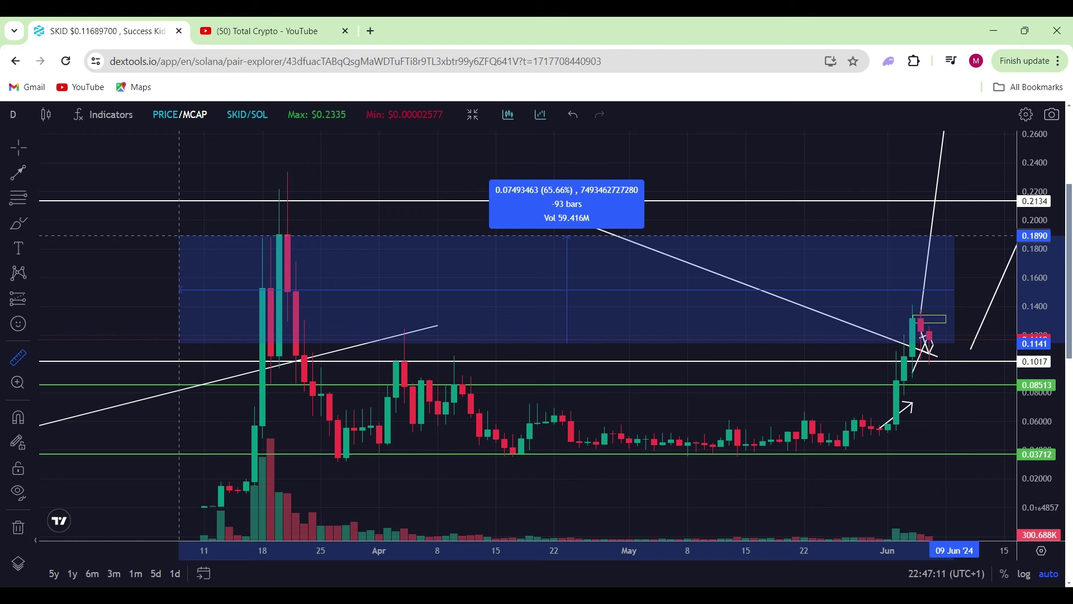
left_click(179, 235)
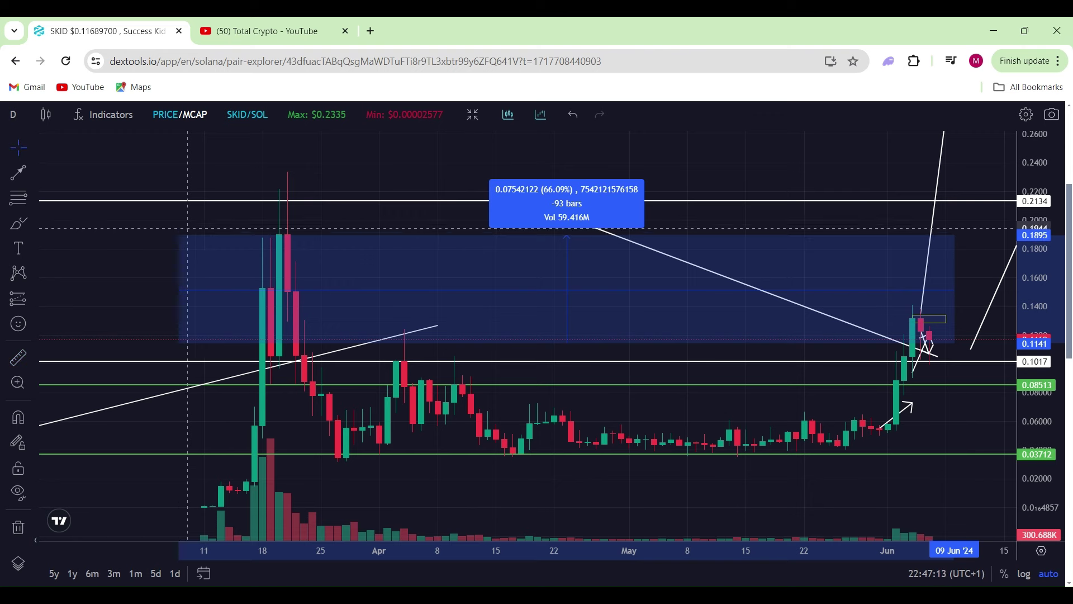
scroll(187, 228, "down", 5)
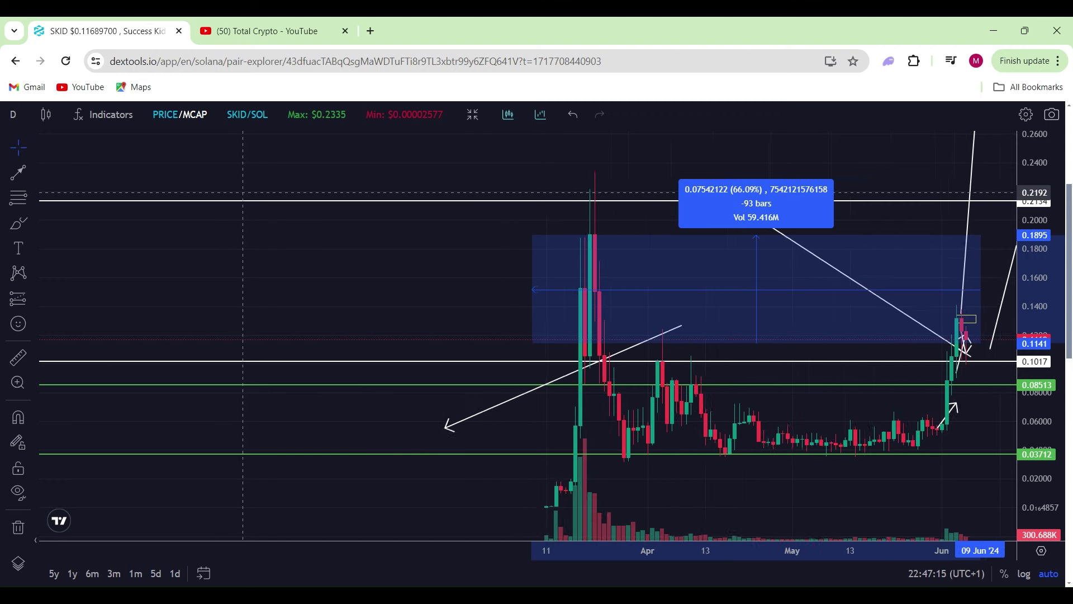
scroll(243, 193, "up", 3)
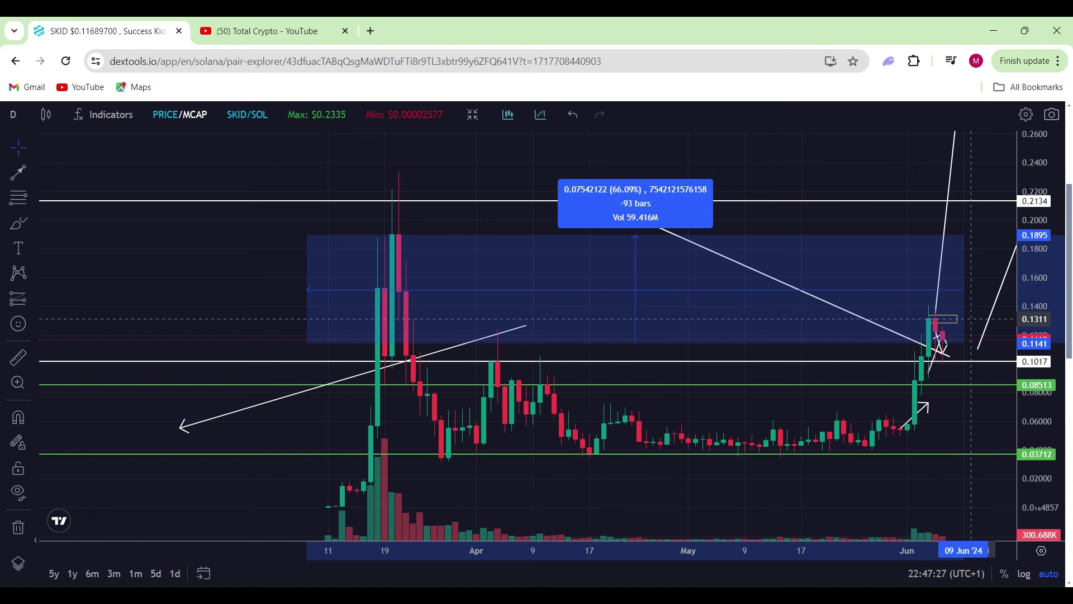
Clear the measurement, center June, and move the arrow's endpoint up to about 0.1356
left_click(971, 319)
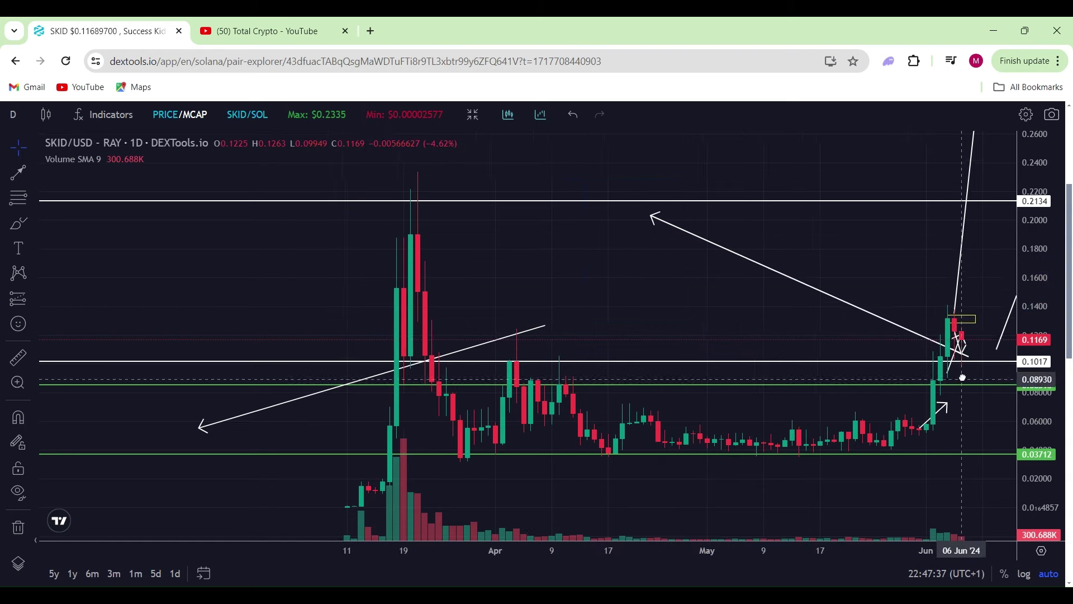
left_click_drag(961, 374, 523, 292)
scroll(531, 299, "up", 3)
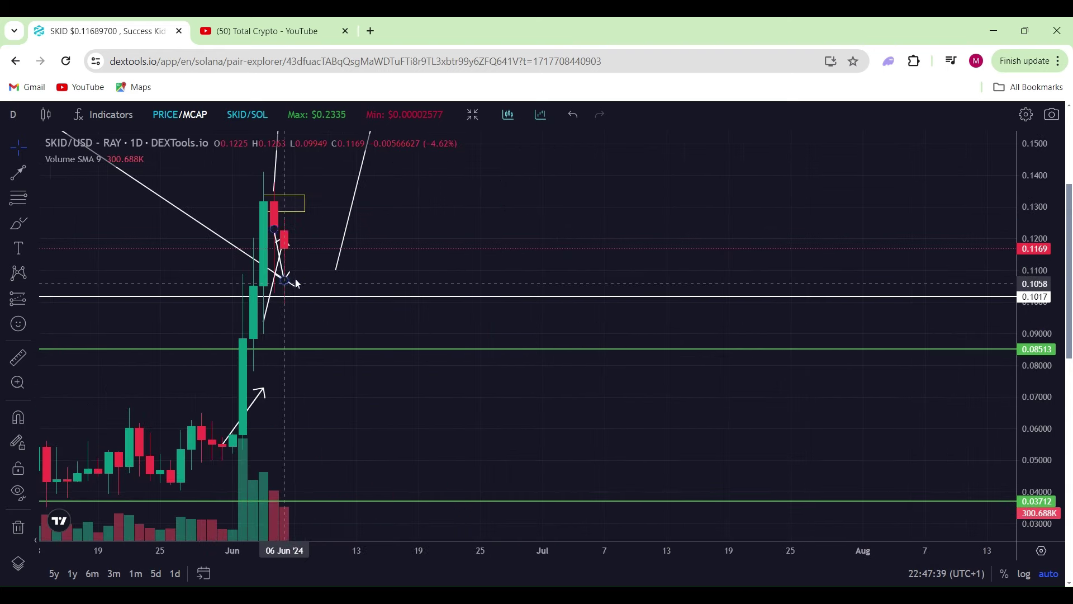
mouse_move(284, 282)
left_mouse_down()
mouse_move(302, 377)
mouse_move(293, 427)
mouse_move(289, 313)
mouse_move(226, 449)
mouse_move(283, 262)
mouse_move(305, 451)
mouse_move(132, 416)
mouse_move(333, 412)
mouse_move(565, 201)
mouse_move(560, 187)
left_mouse_up()
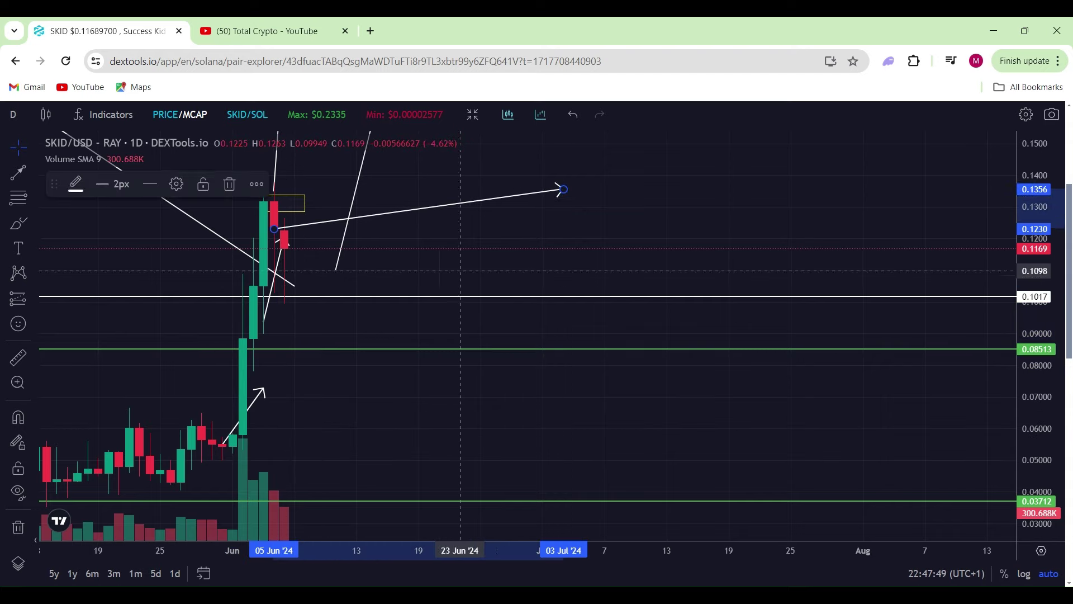
scroll(468, 288, "down", 5)
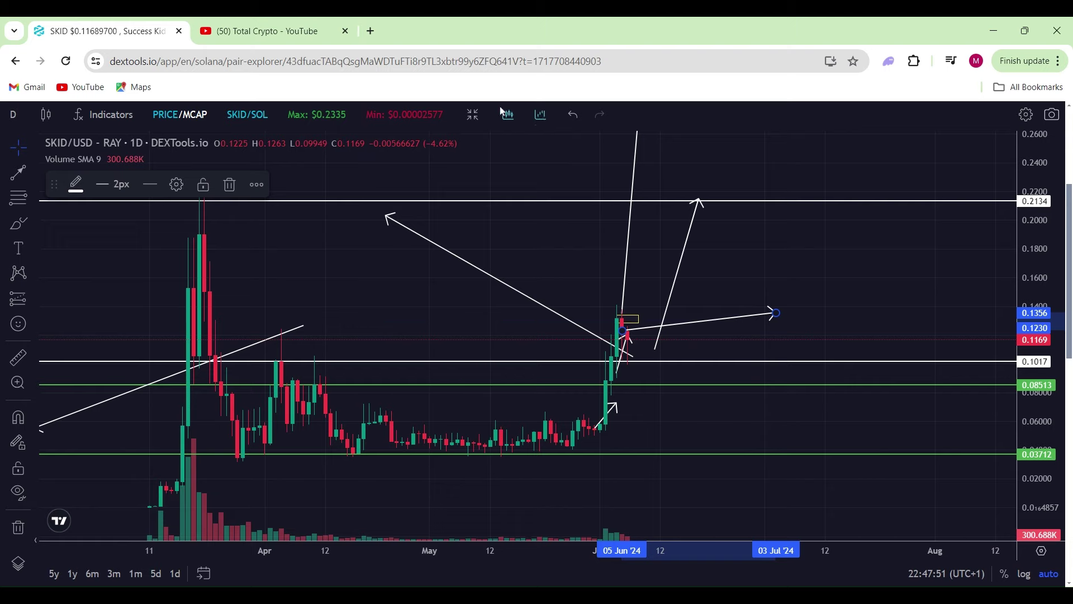
Exit fullscreen, compress the SKID price scale, and open BCOQ from Favorites
left_click(473, 114)
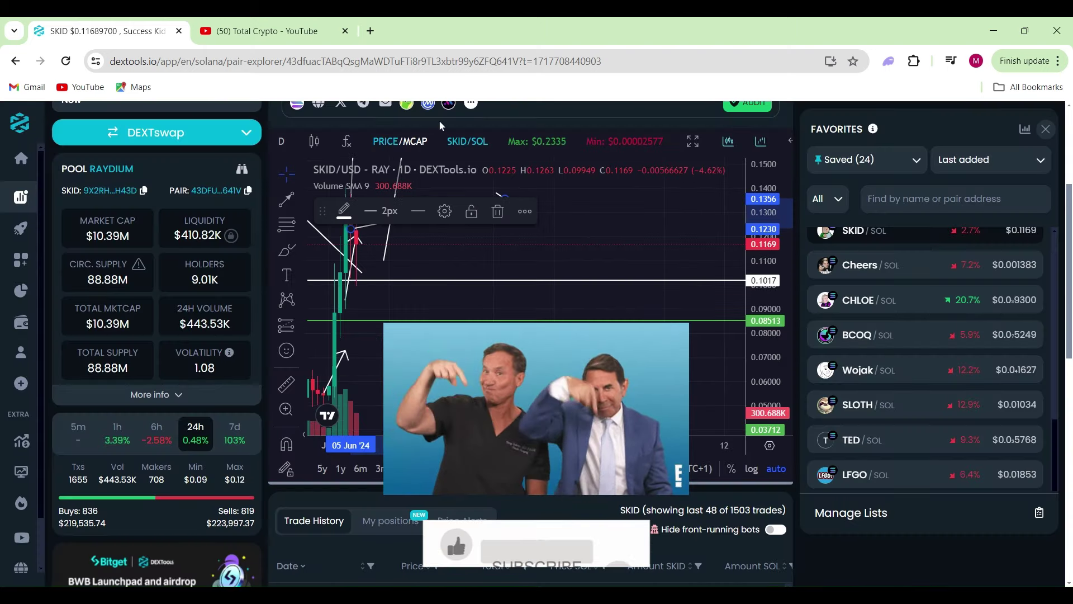
mouse_move(34, 291)
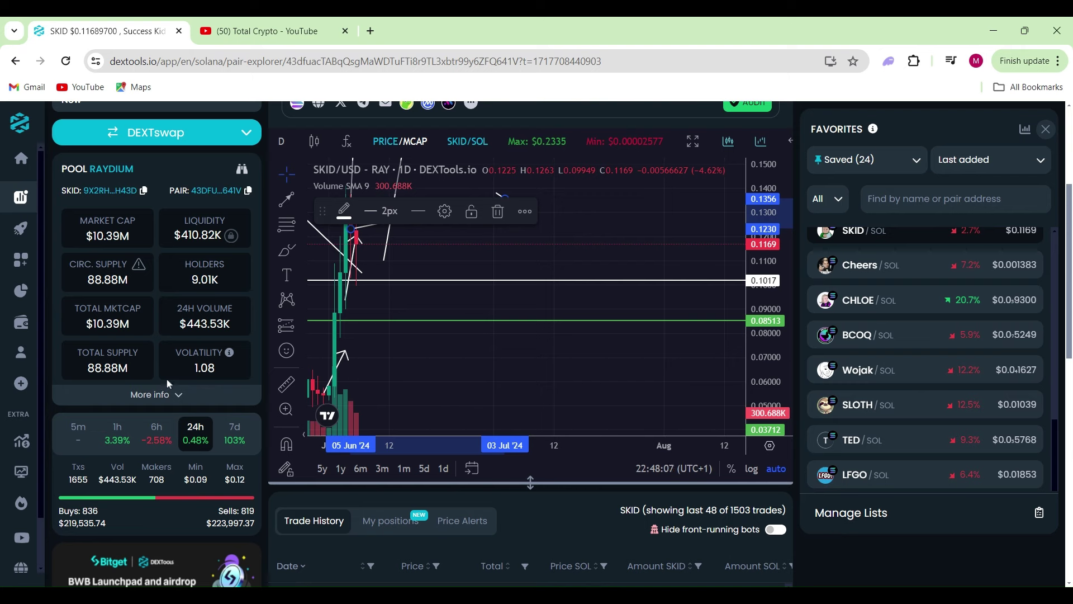
scroll(477, 283, "down", 2)
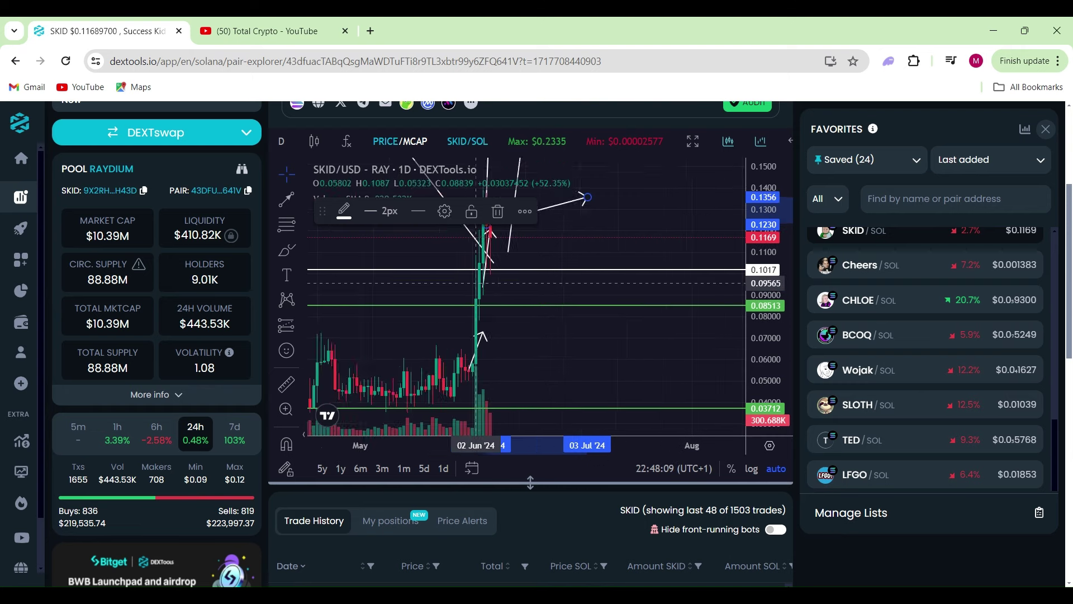
scroll(476, 283, "down", 3)
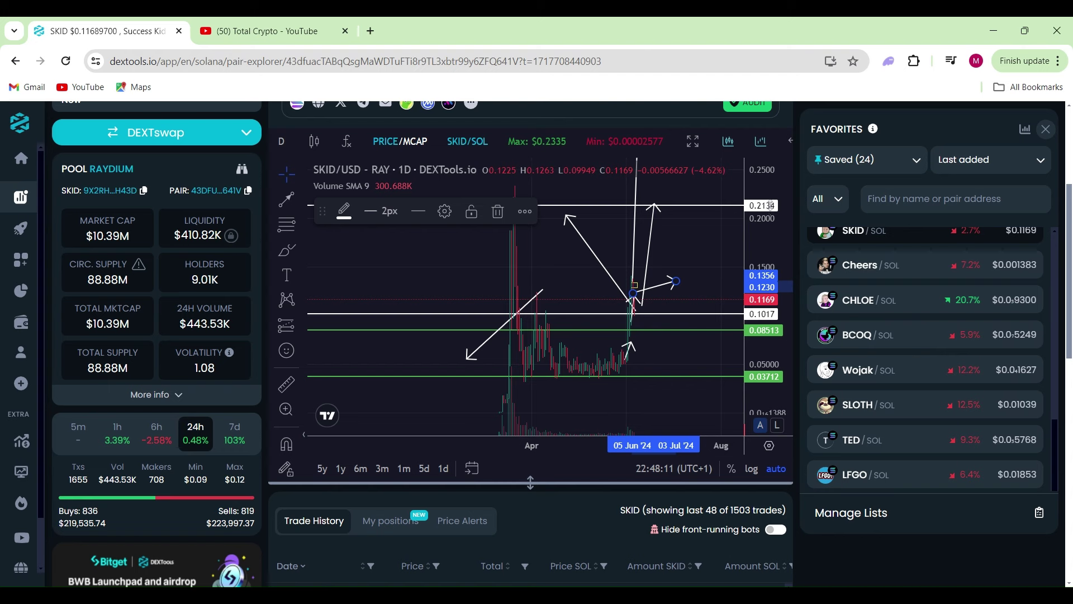
left_click_drag(770, 205, 777, 375)
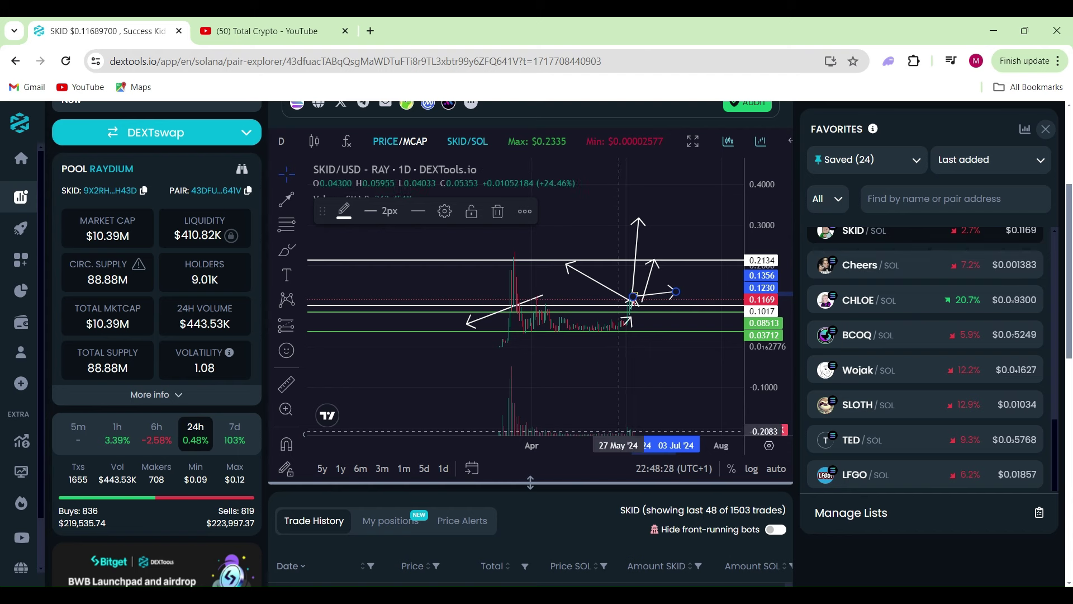
left_click(864, 336)
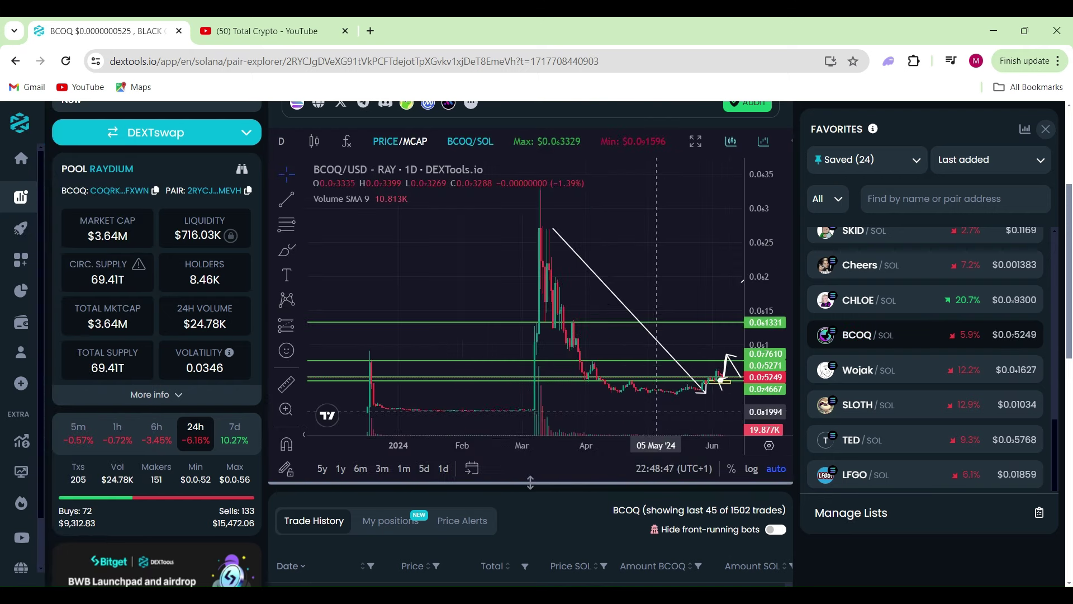
Expand the BCOQ daily chart to fullscreen, zoom around March–June, and show the interval list
left_click(695, 140)
scroll(791, 312, "up", 3)
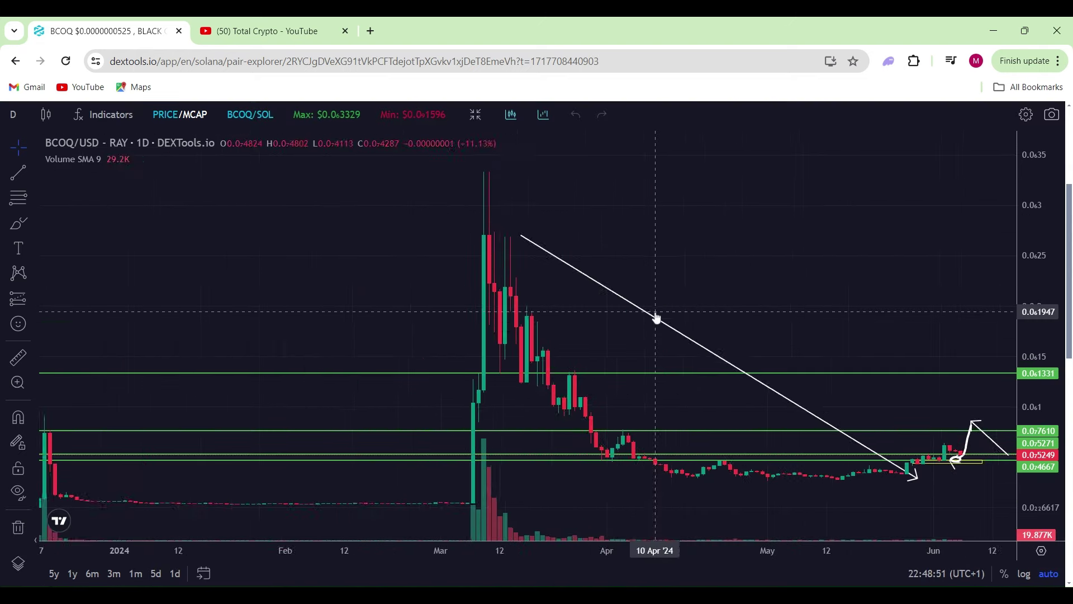
scroll(652, 311, "up", 3)
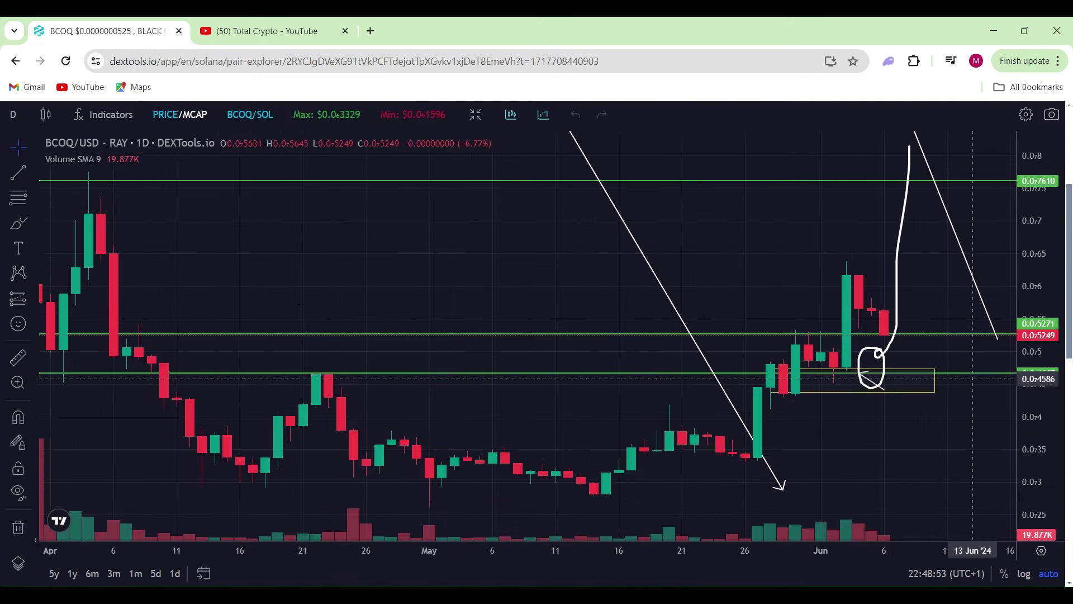
scroll(962, 376, "down", 5)
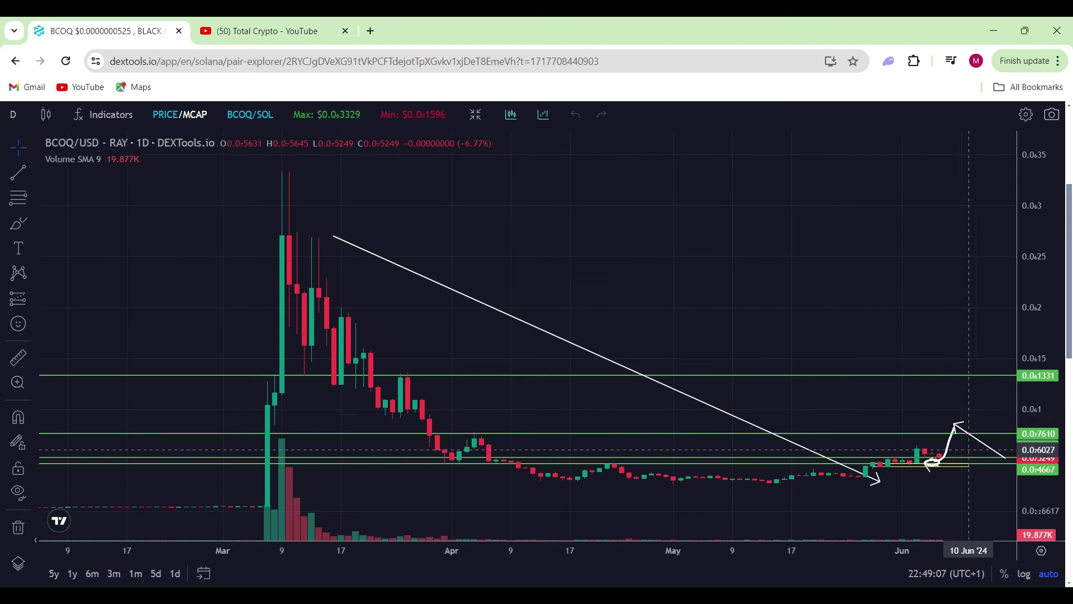
left_click(10, 119)
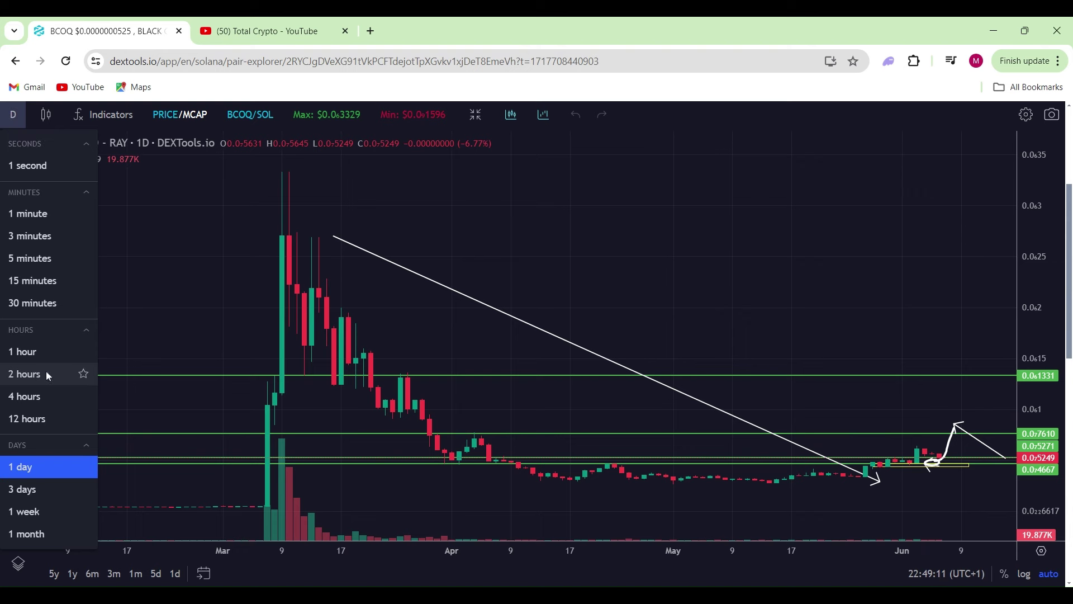
Switch the BCOQ chart to 4-hour candles and zoom out
left_click(44, 400)
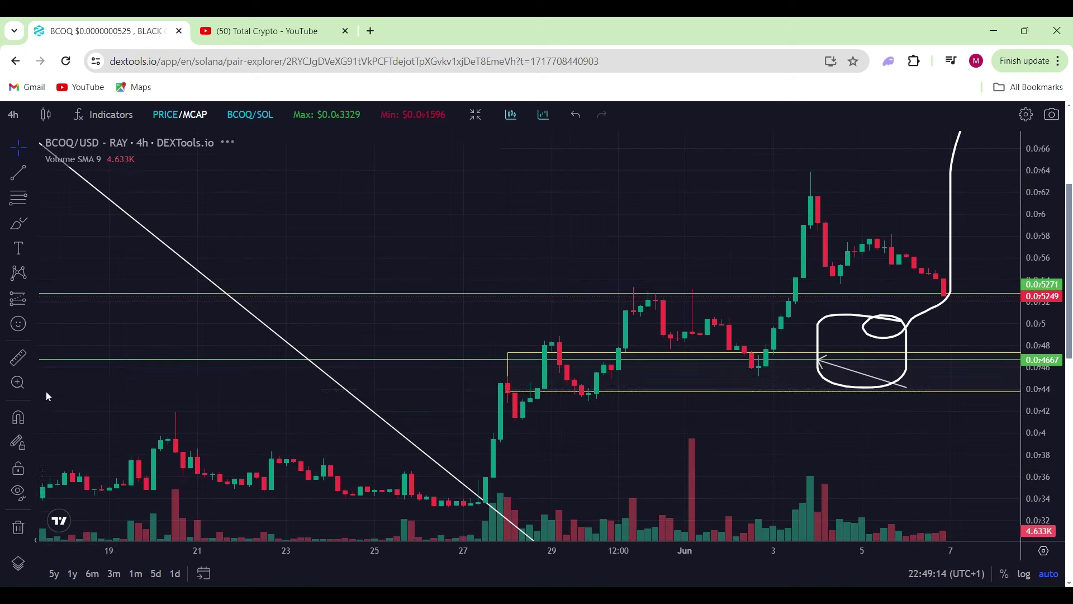
scroll(279, 346, "down", 3)
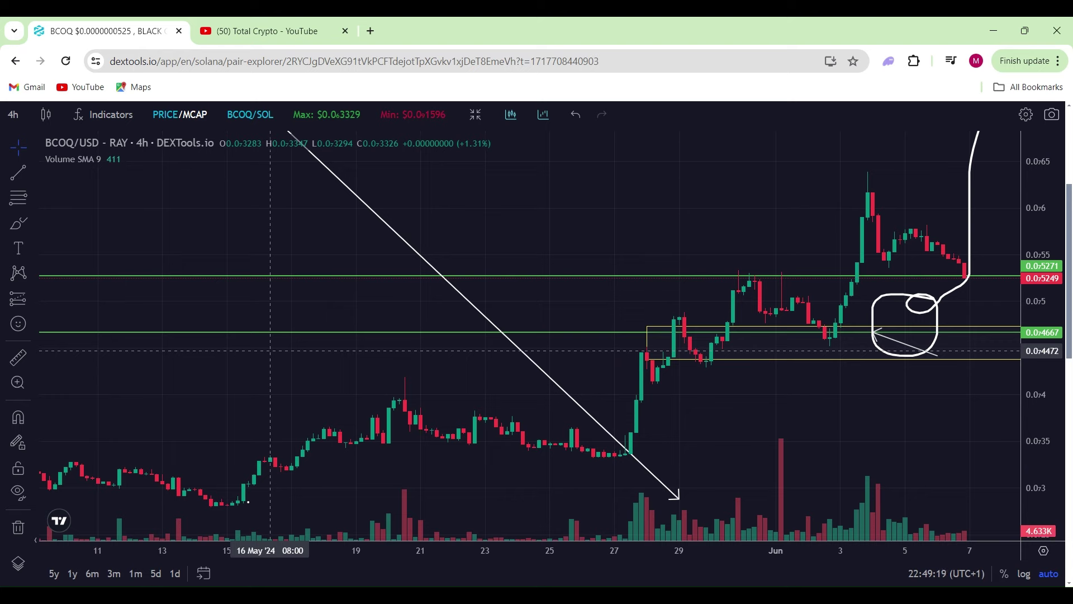
scroll(270, 351, "down", 3)
scroll(273, 356, "down", 3)
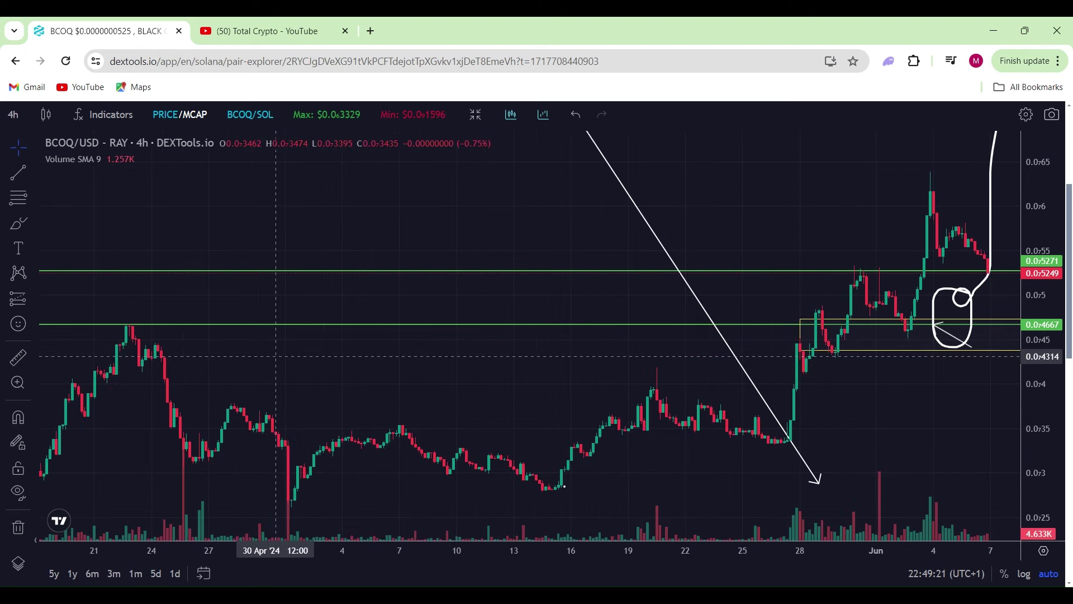
scroll(276, 356, "down", 4)
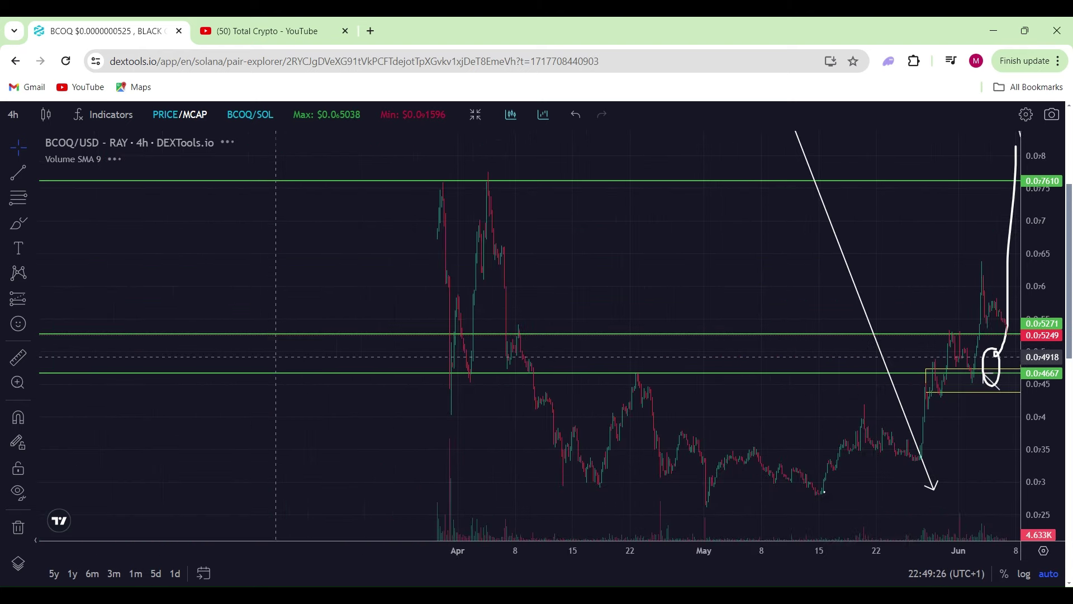
scroll(276, 356, "down", 4)
scroll(276, 358, "up", 3)
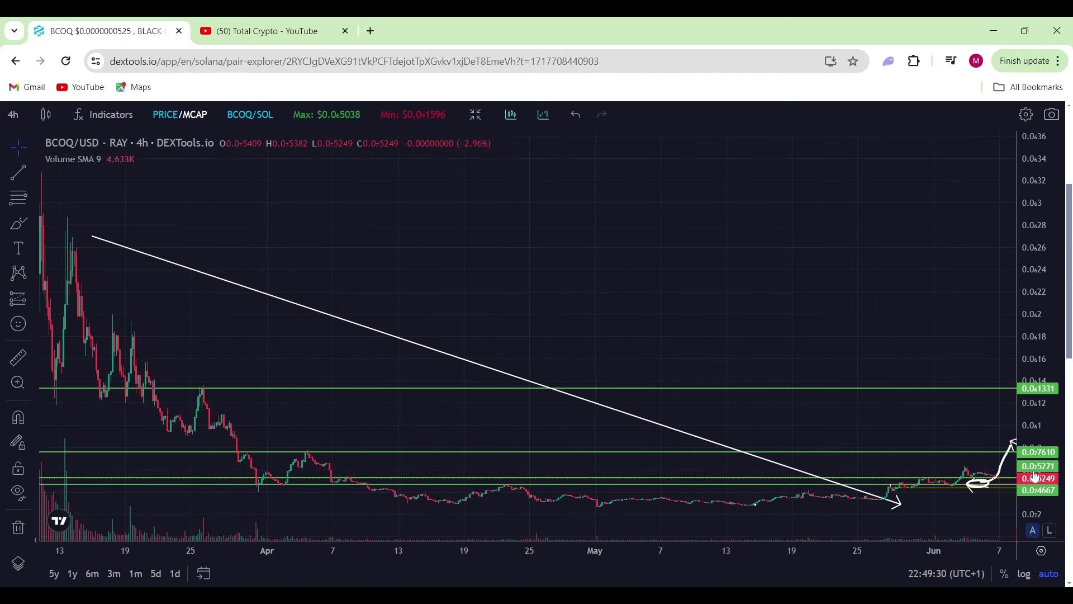
Frame the drawings and extend the long downtrend arrow's tip to about 0.0₇4763 in early June
left_click_drag(1033, 478, 1032, 406)
scroll(881, 434, "up", 2)
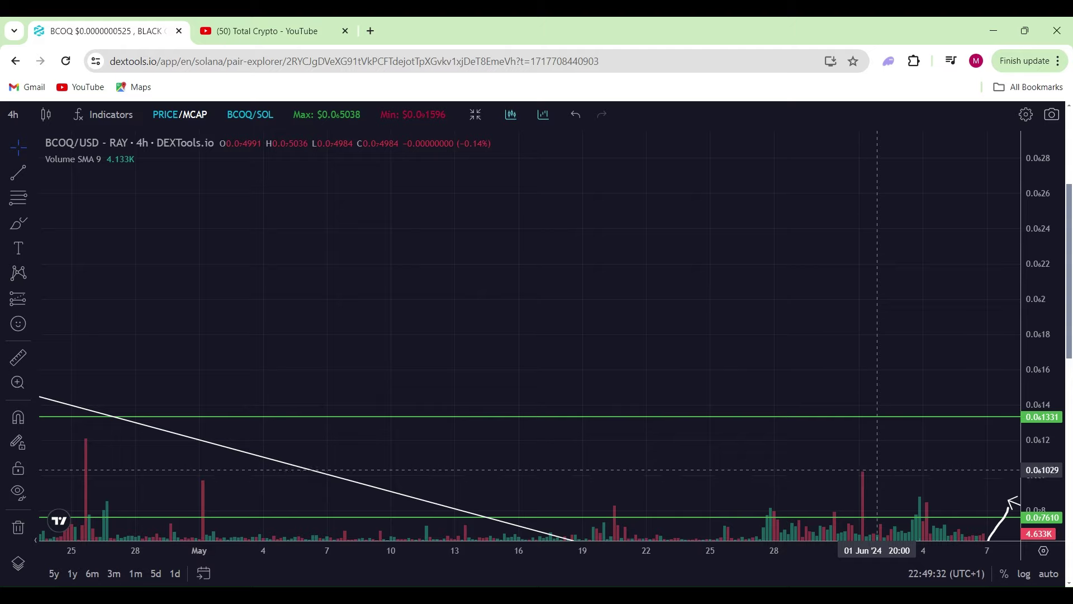
left_click_drag(881, 434, 741, 201)
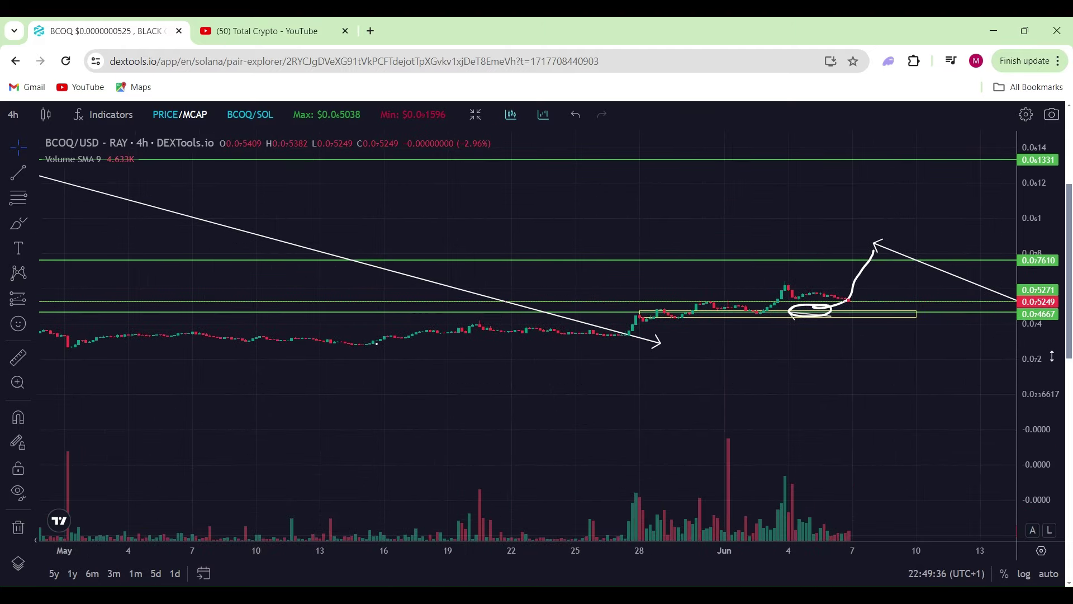
left_click_drag(1052, 357, 1057, 277)
left_click_drag(826, 343, 746, 436)
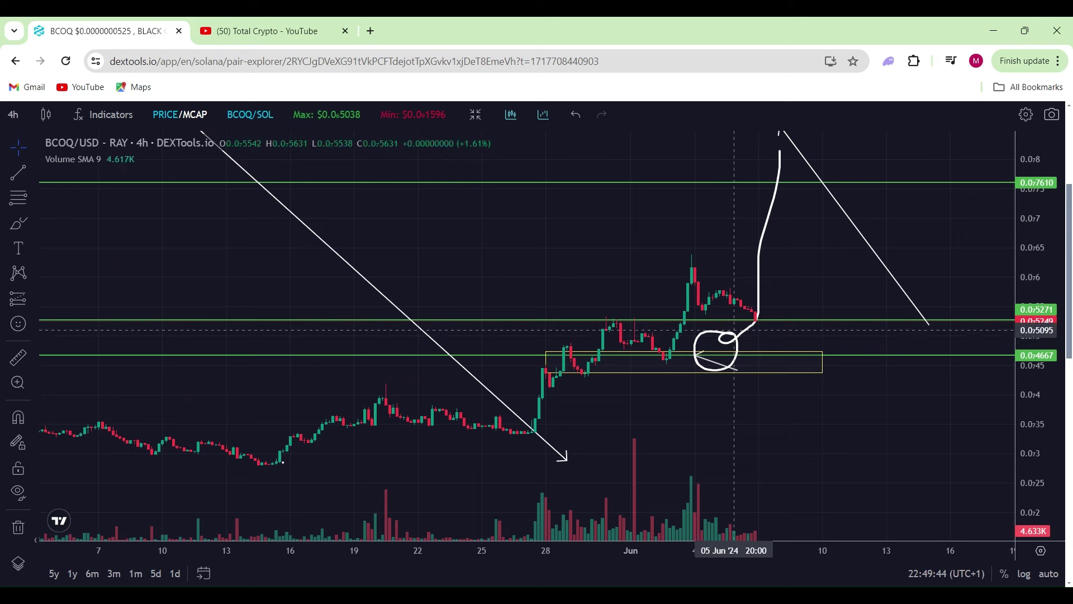
mouse_move(565, 460)
left_mouse_down()
mouse_move(627, 353)
mouse_move(662, 359)
mouse_move(685, 377)
mouse_move(710, 302)
mouse_move(696, 360)
mouse_move(703, 279)
mouse_move(704, 319)
mouse_move(722, 305)
mouse_move(754, 316)
mouse_move(717, 321)
mouse_move(720, 305)
mouse_move(746, 307)
mouse_move(764, 324)
mouse_move(747, 338)
mouse_move(768, 334)
mouse_move(769, 344)
mouse_move(600, 363)
mouse_move(780, 350)
left_mouse_up()
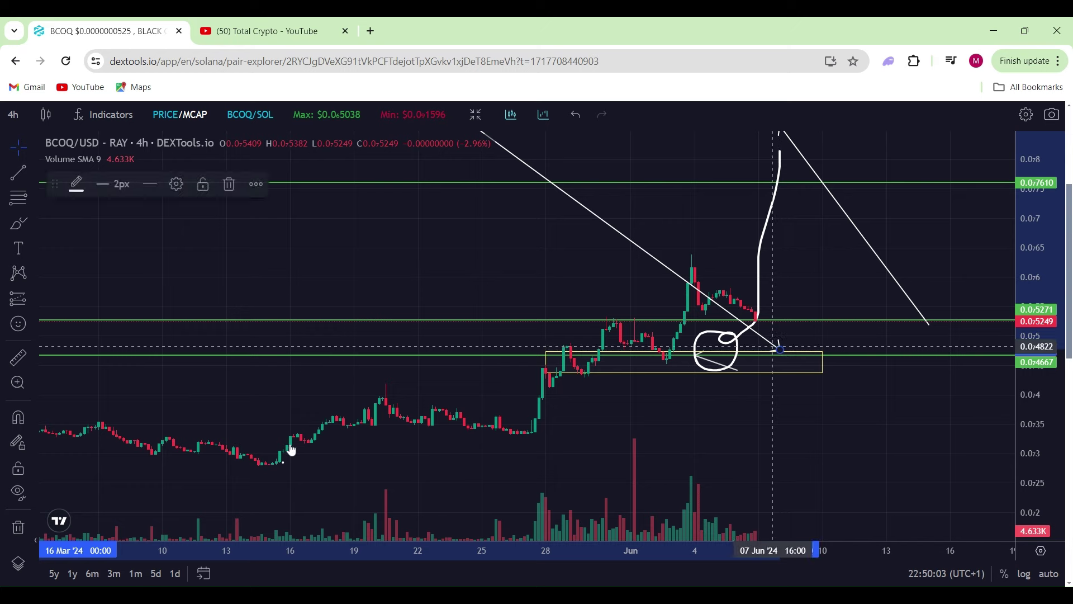
Start a measurement above the yellow zone, then reframe the chart to span January through August
left_click(18, 357)
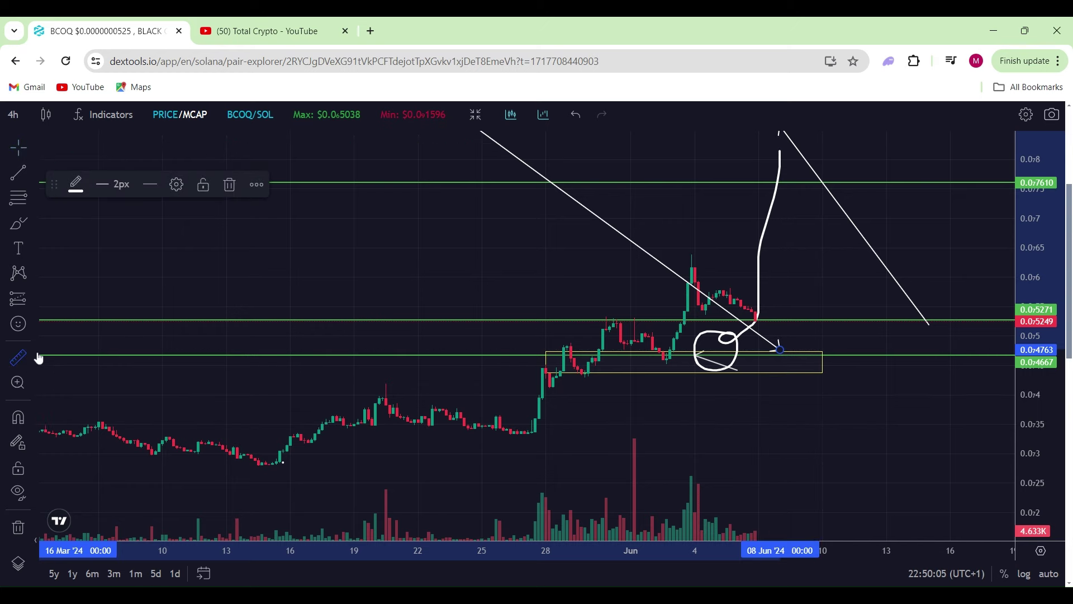
left_click(783, 354)
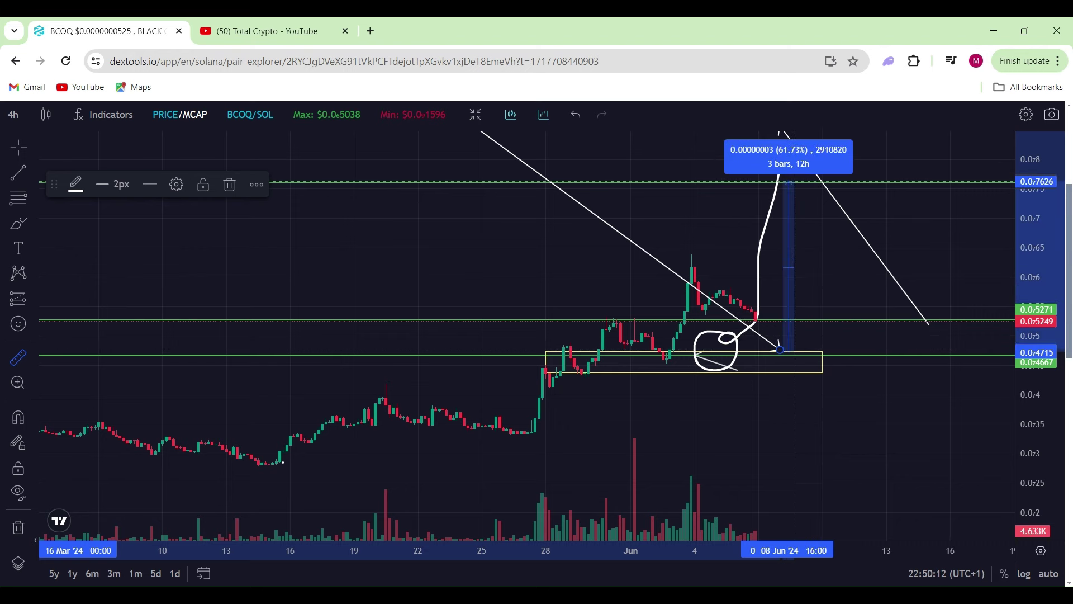
scroll(794, 353, "down", 5)
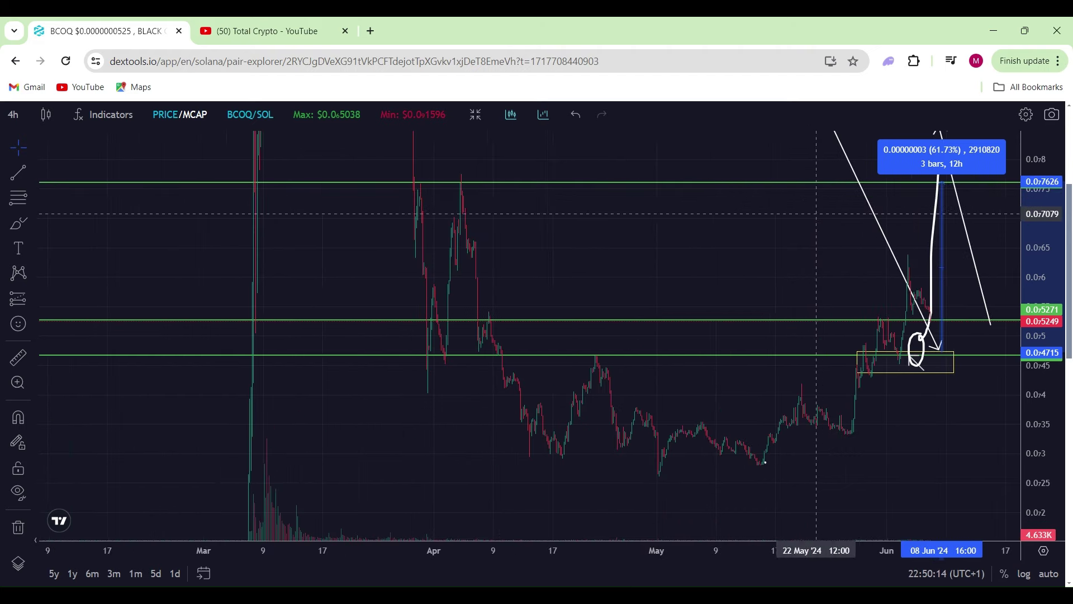
scroll(817, 214, "down", 2)
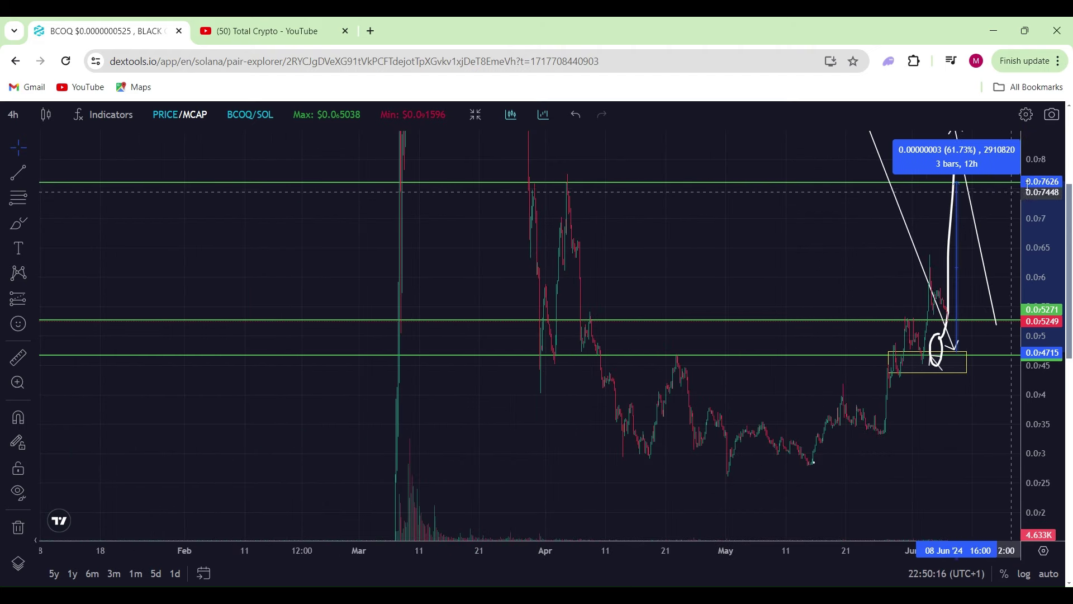
left_click_drag(1039, 168, 1045, 369)
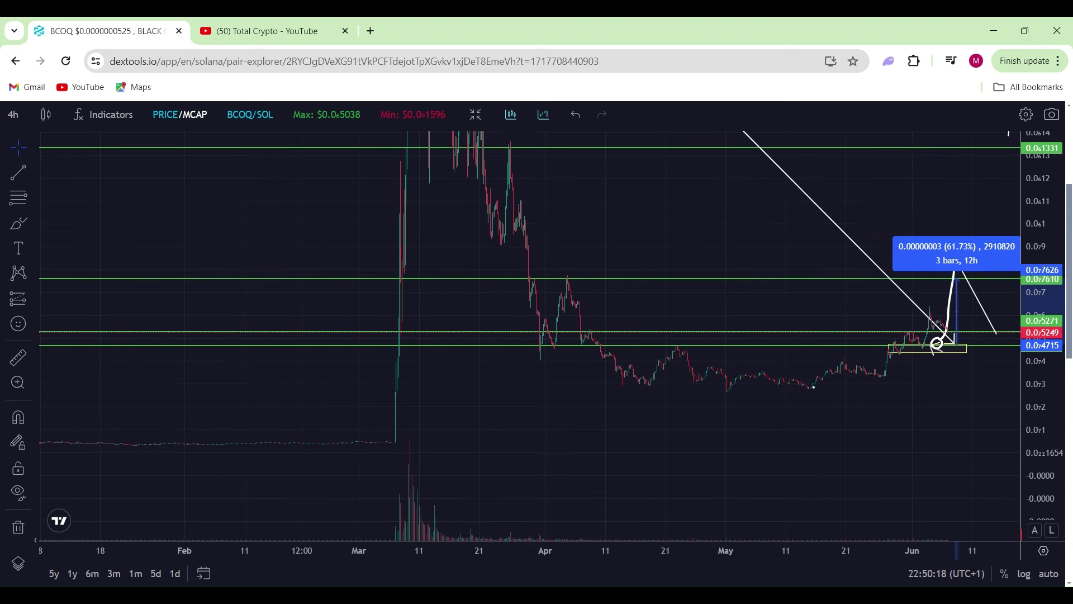
scroll(521, 374, "up", 5)
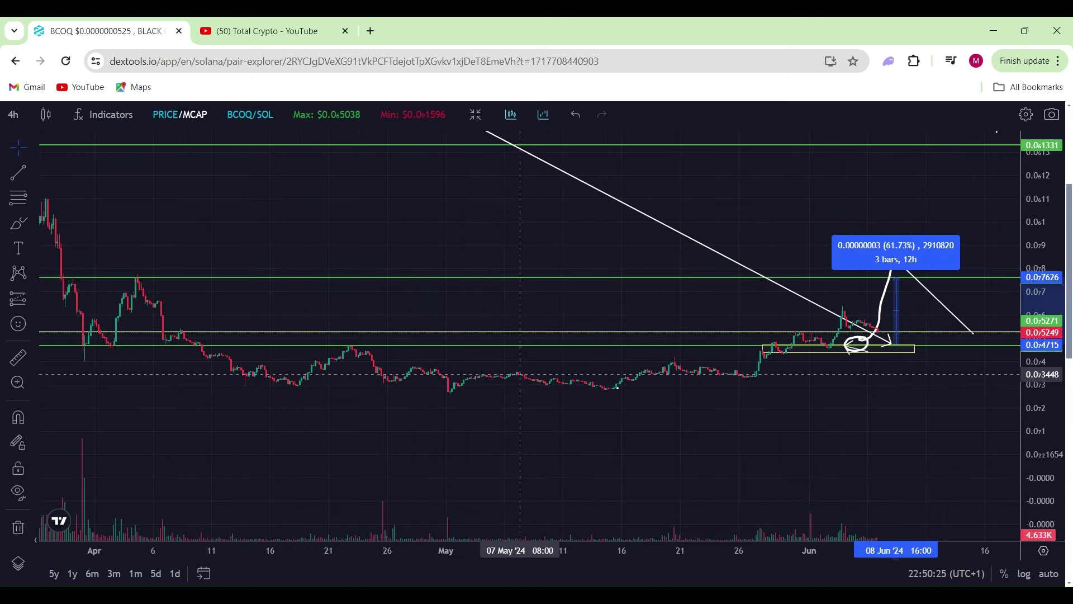
scroll(481, 374, "down", 4)
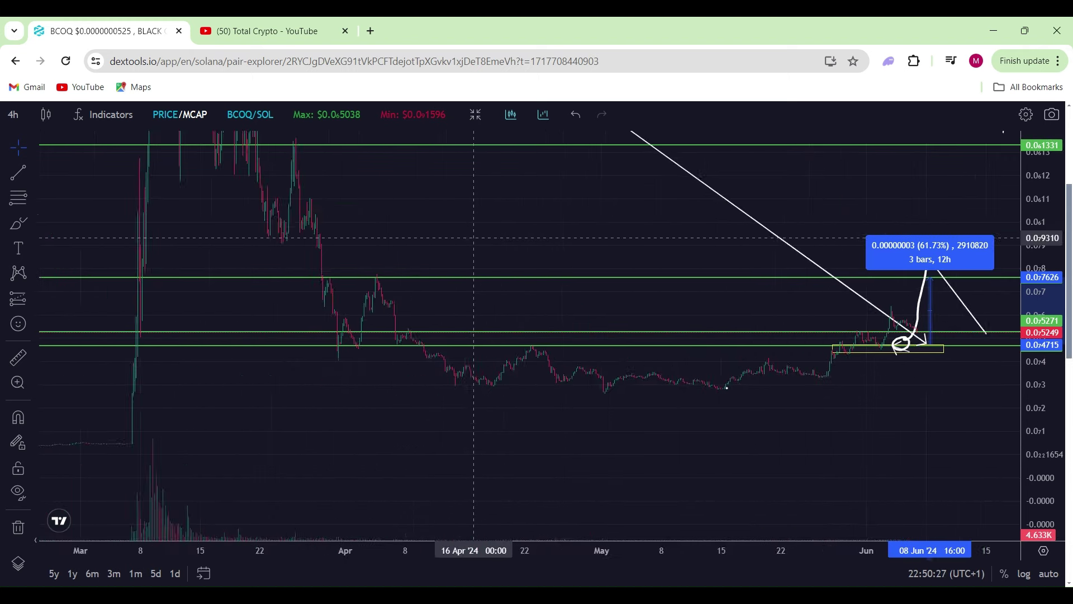
left_click_drag(1063, 176, 1064, 269)
scroll(688, 339, "down", 3)
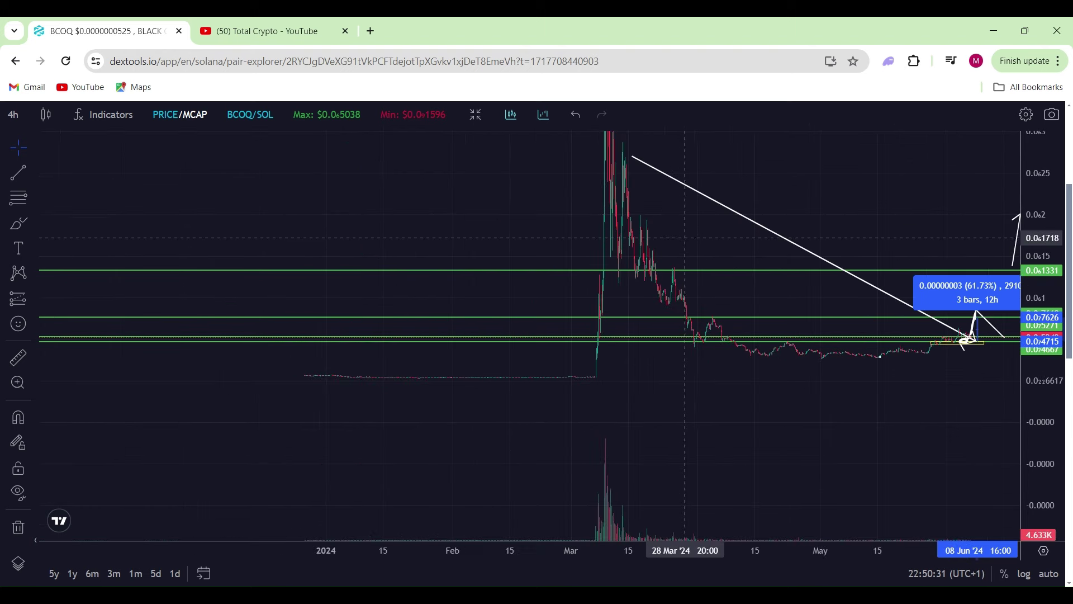
left_click_drag(687, 339, 385, 315)
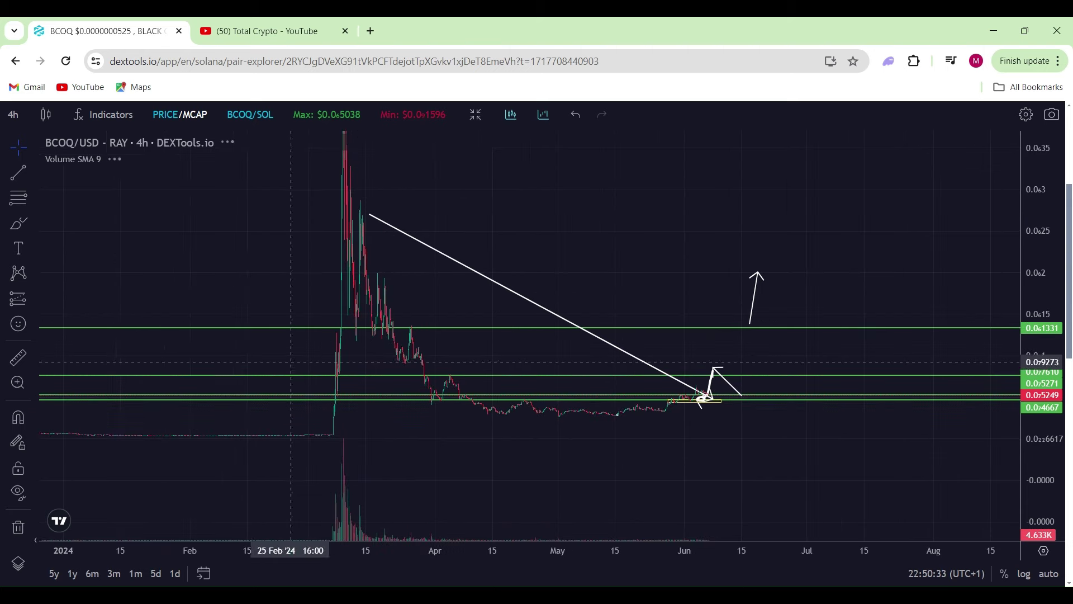
Measure the 771.21% move on the BCOQ chart, then clear the measurement
left_click(18, 357)
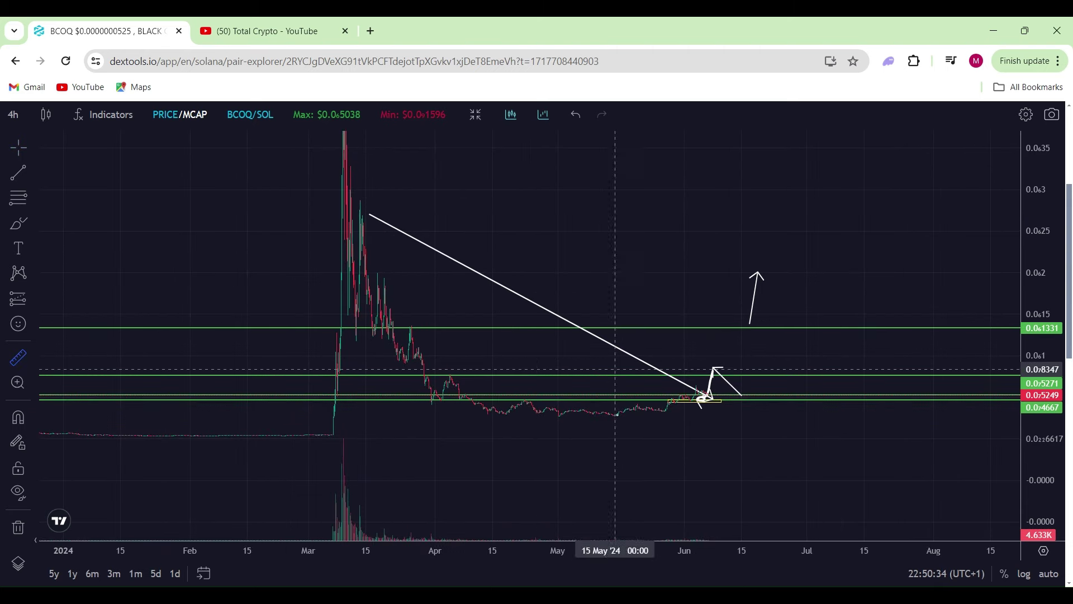
left_click(749, 397)
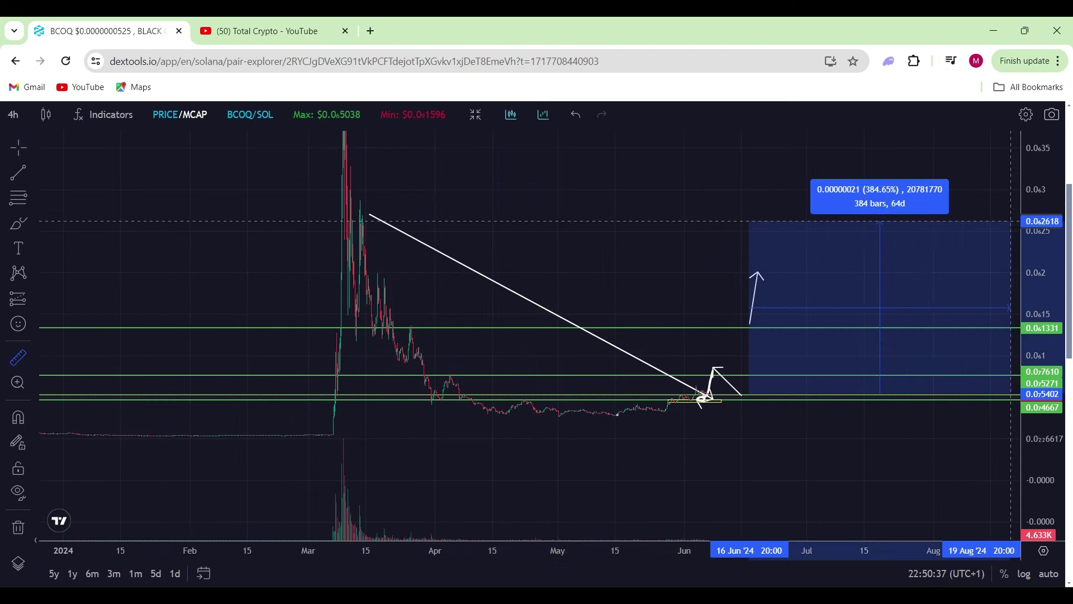
left_click_drag(1054, 165, 1042, 410)
scroll(638, 246, "up", 2)
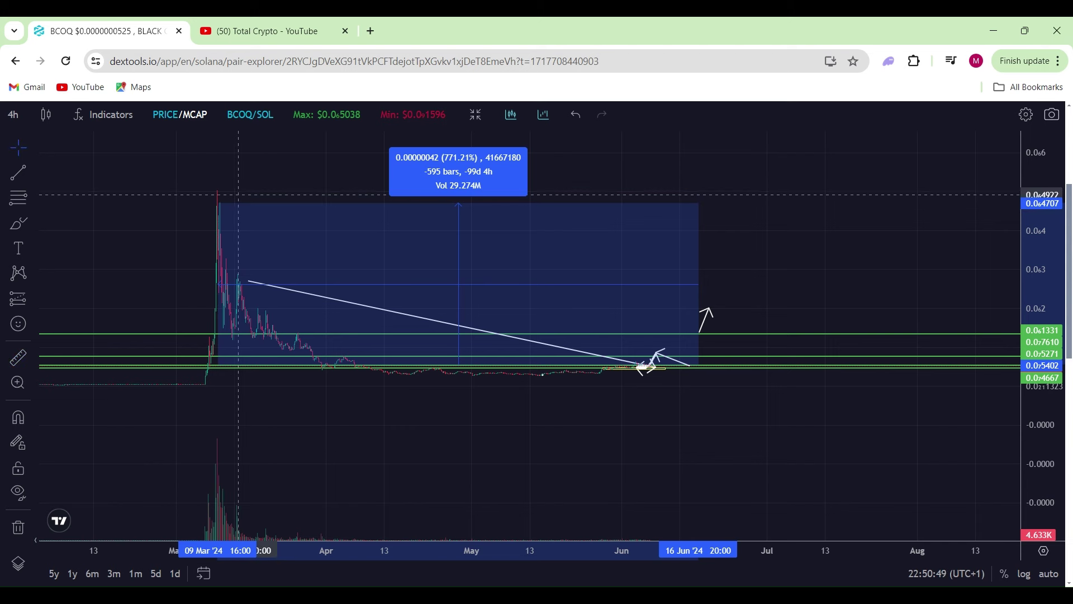
left_click(808, 256)
left_click_drag(807, 256, 781, 260)
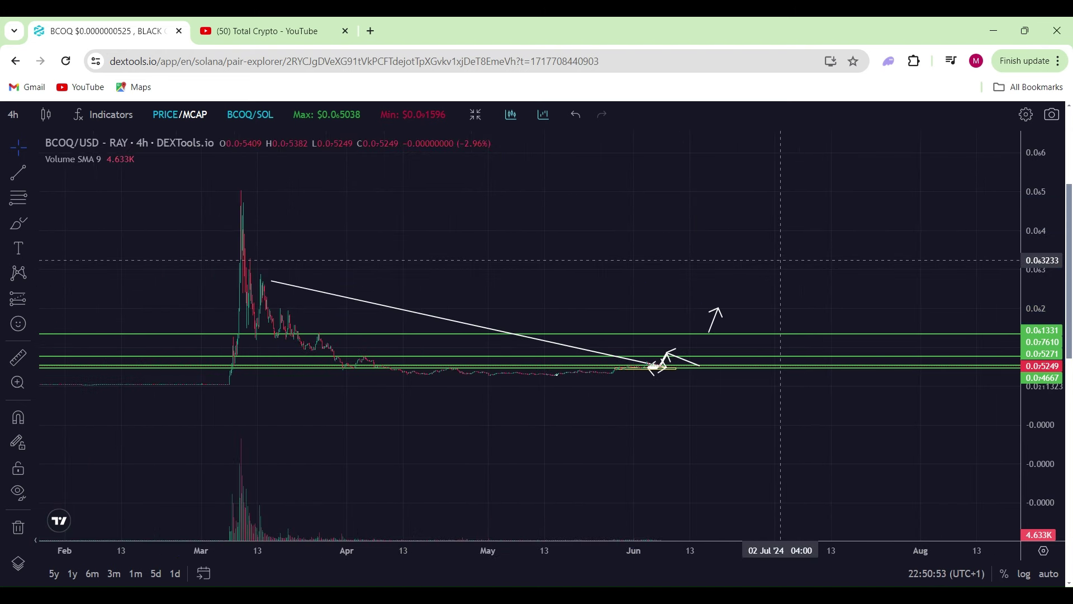
Reframe the BCOQ chart toward recent candles and return to the normal pair page
scroll(781, 260, "down", 2)
left_click_drag(1051, 341, 1051, 315)
scroll(914, 311, "up", 4)
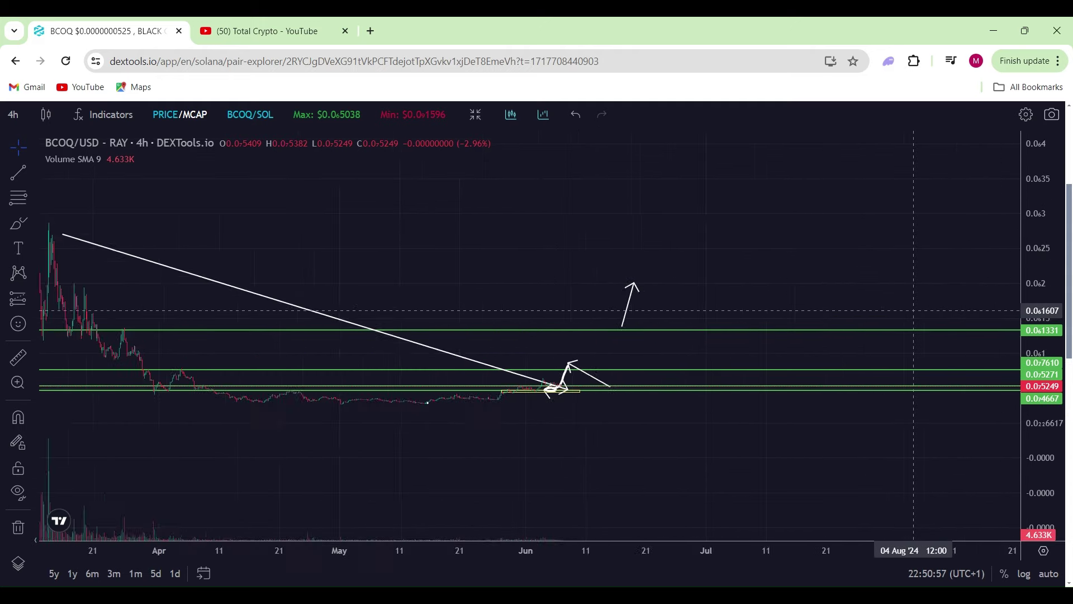
scroll(915, 310, "up", 2)
left_click_drag(383, 249, 650, 285)
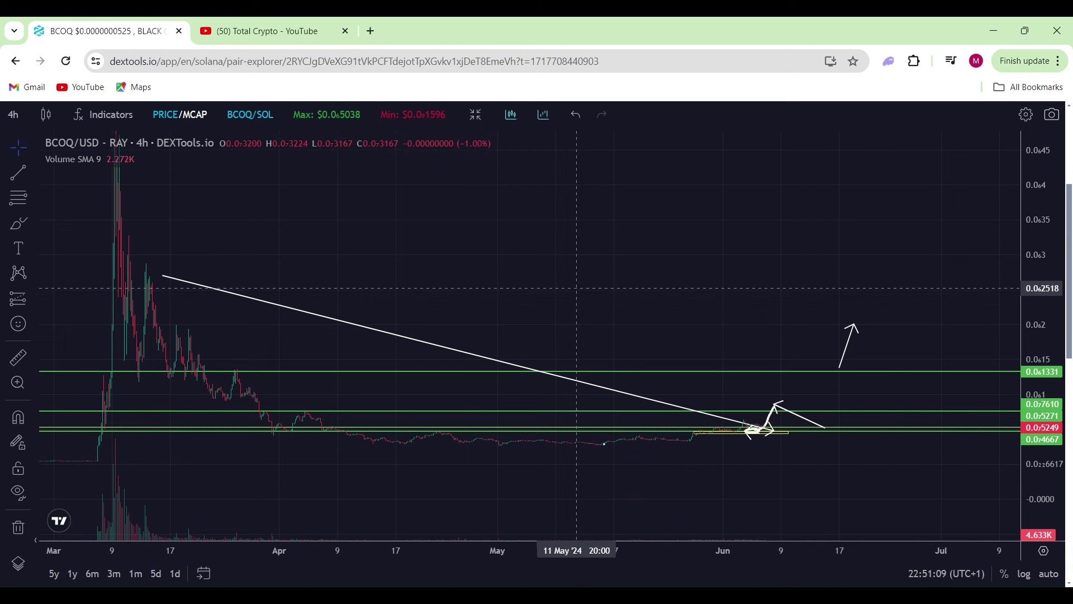
scroll(579, 287, "down", 2)
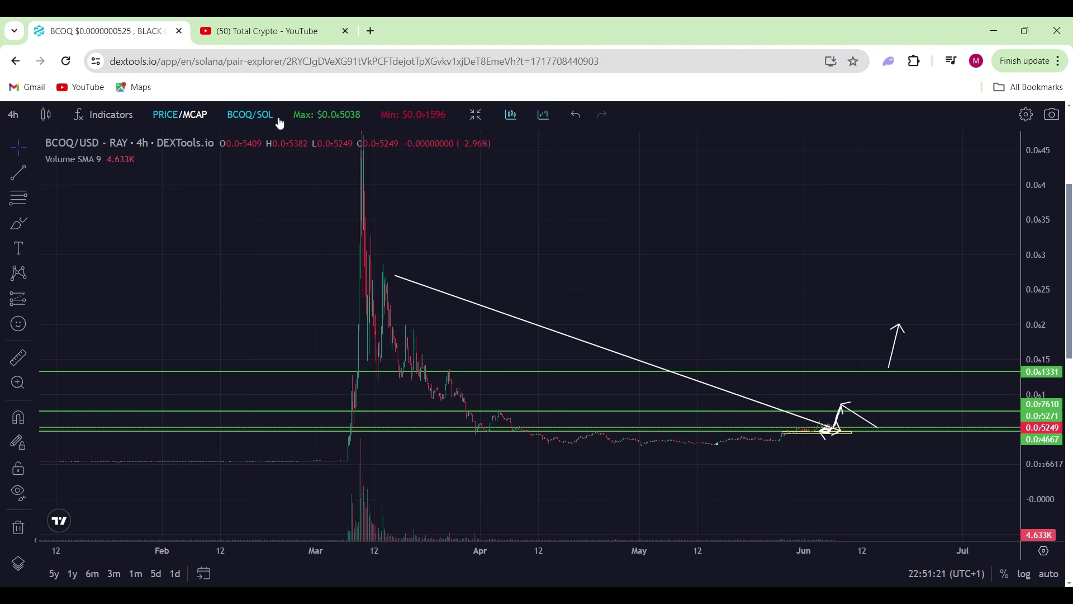
left_click(476, 116)
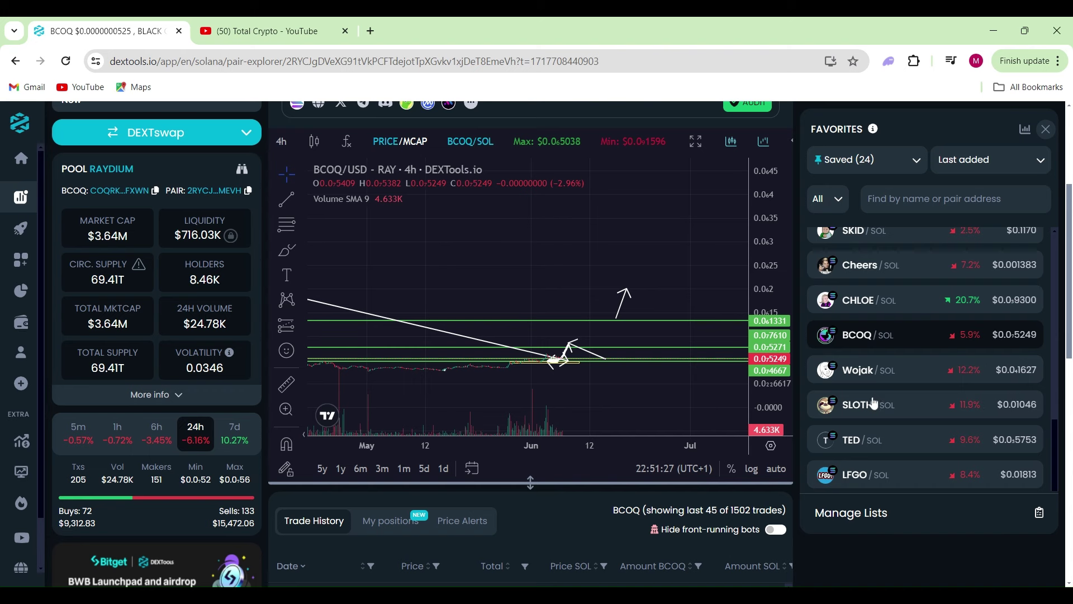
Open the Cheers/SOL pair from Favorites and zoom its 4h chart into late May to early June
left_click(864, 269)
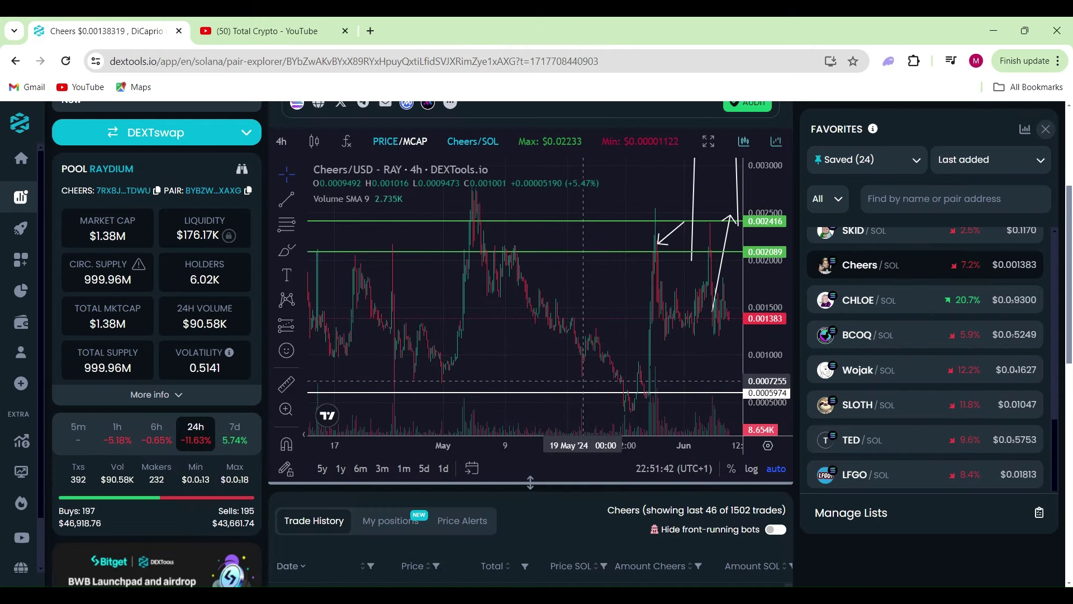
scroll(579, 380, "down", 2)
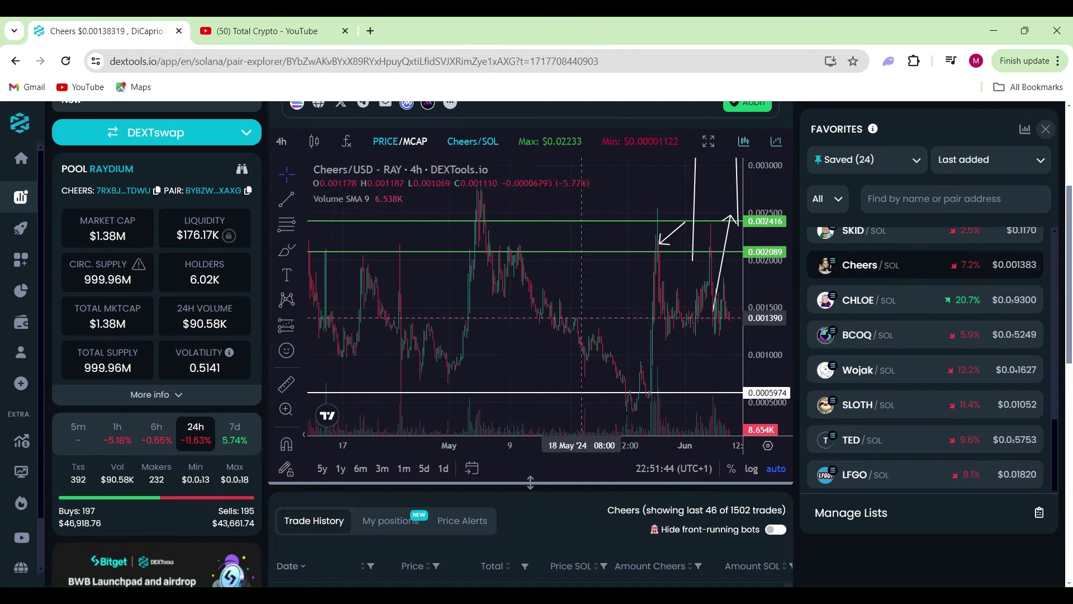
scroll(523, 384, "down", 4)
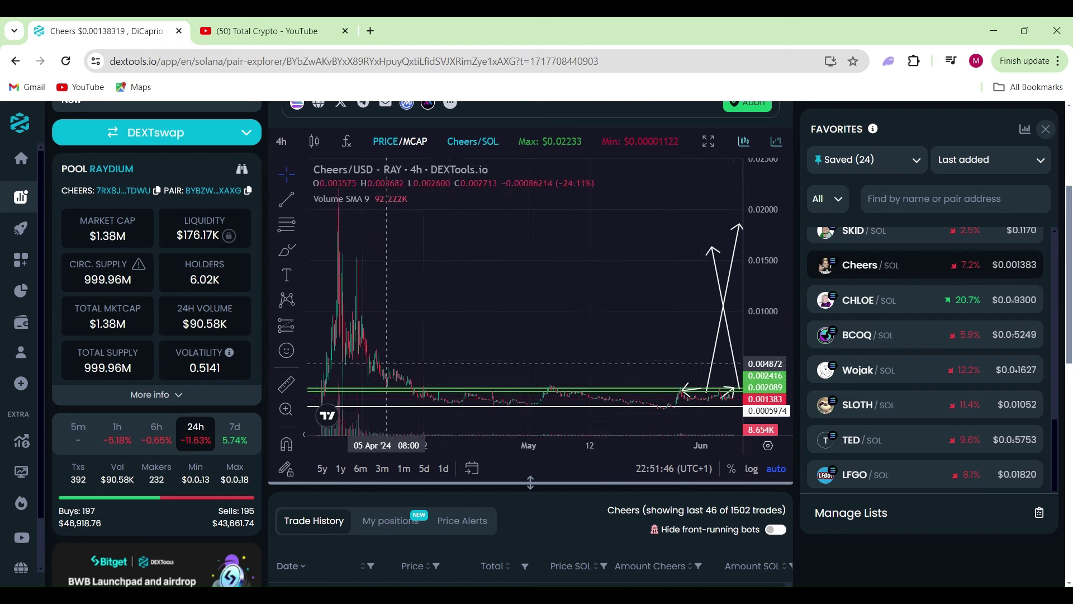
scroll(524, 384, "up", 3)
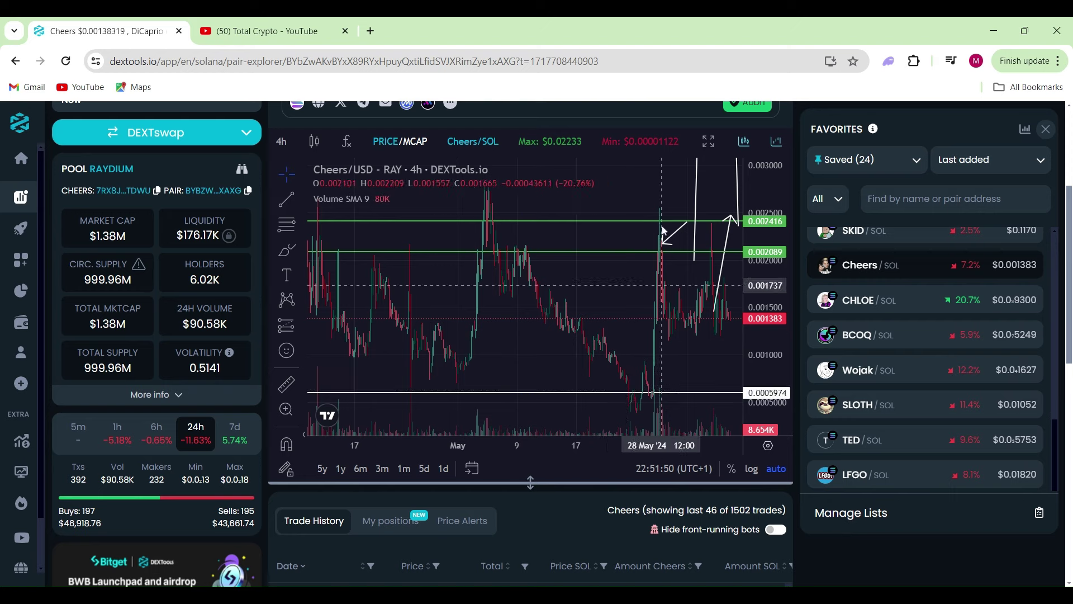
scroll(662, 222, "up", 1)
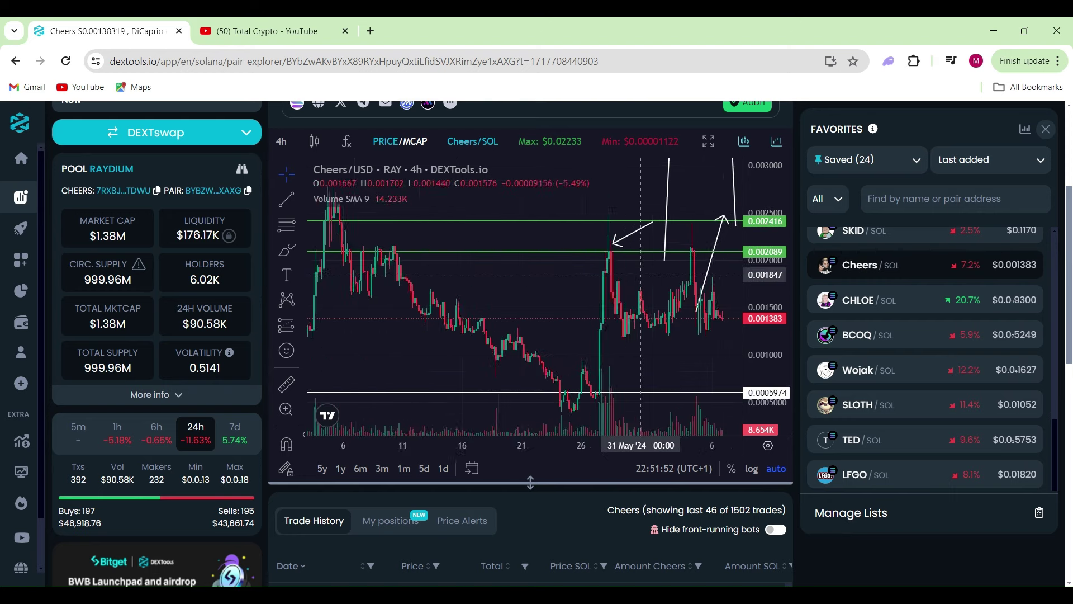
scroll(641, 275, "up", 2)
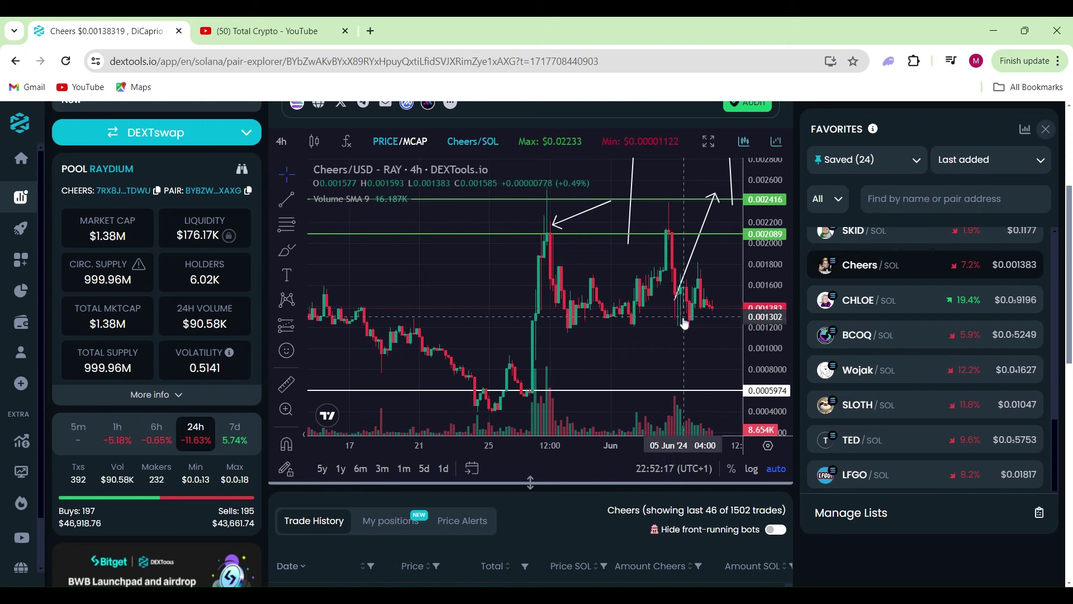
scroll(678, 342, "up", 1)
scroll(678, 342, "up", 1)
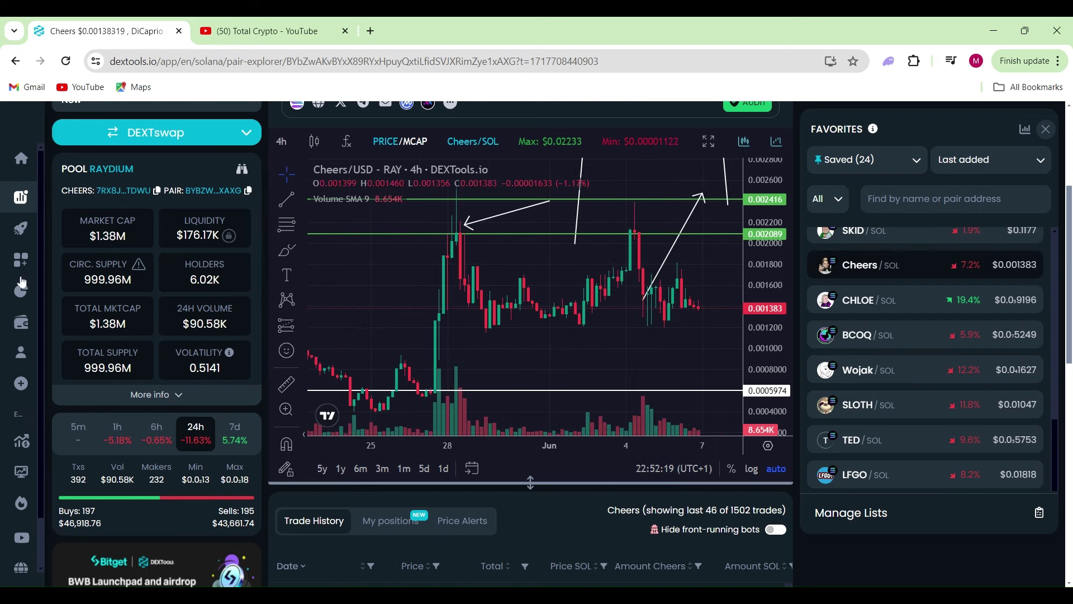
Draw a rectangle framing the Cheers range from the 27 May top to 07 Jun
left_click(286, 250)
left_click(443, 233)
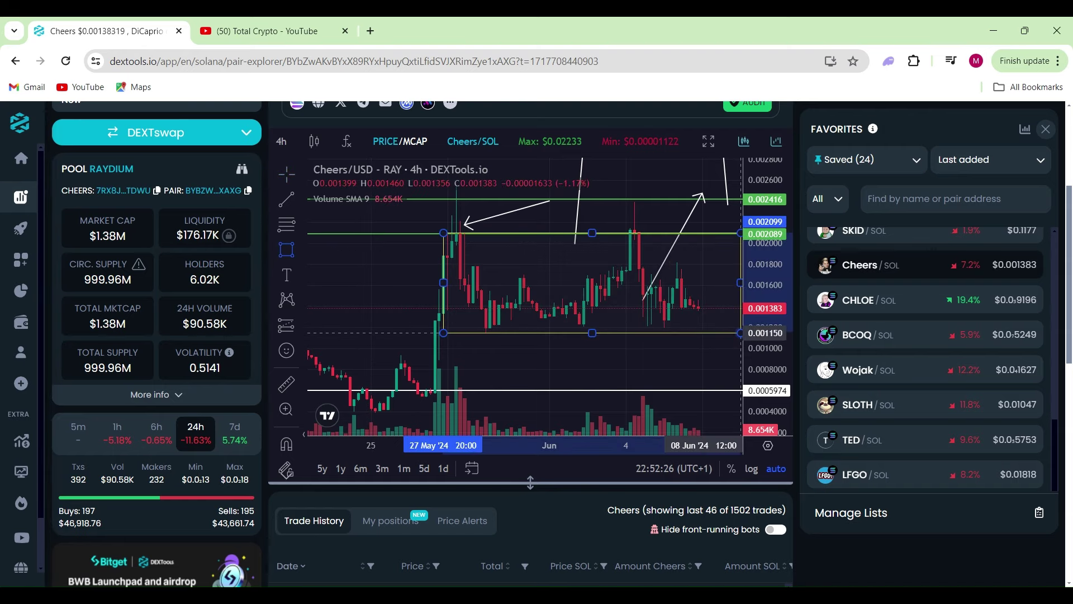
left_click(716, 320)
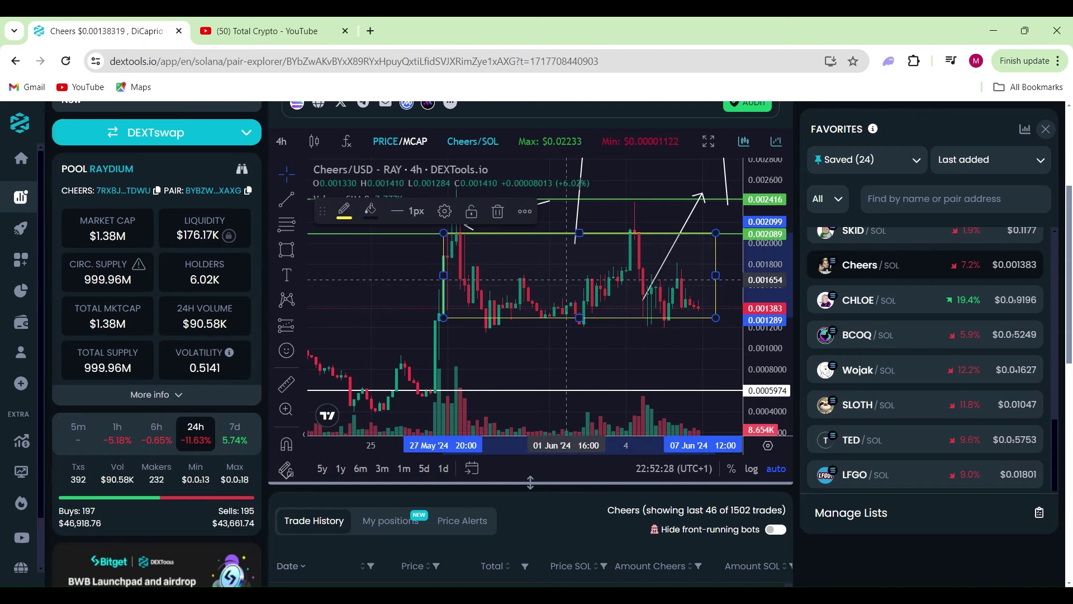
In full-screen chart view, move the rising arrow's tip to about 0.002230
left_click(706, 143)
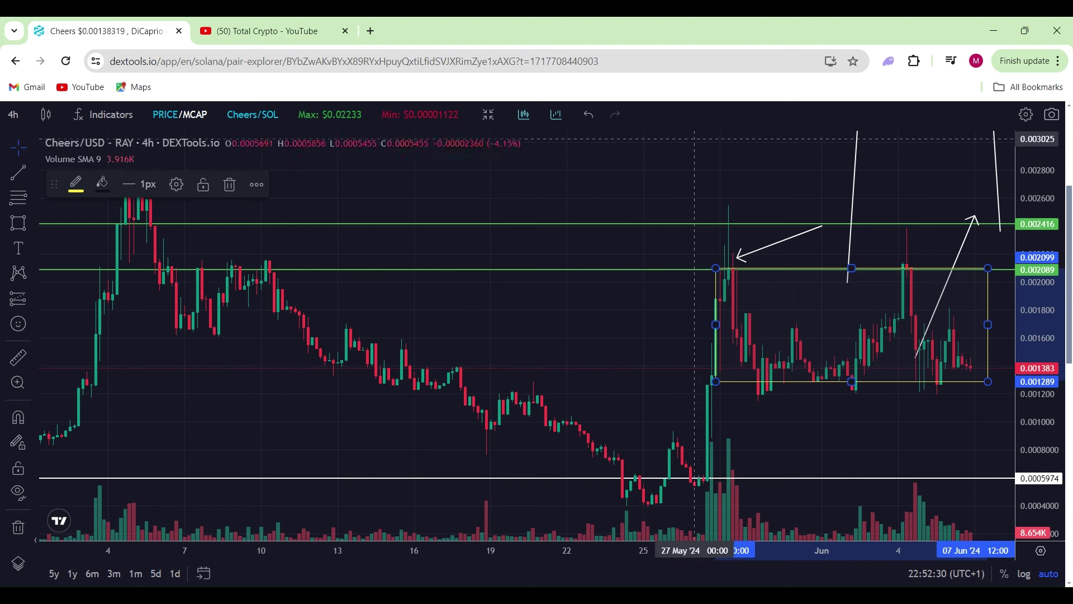
scroll(728, 386, "up", 3)
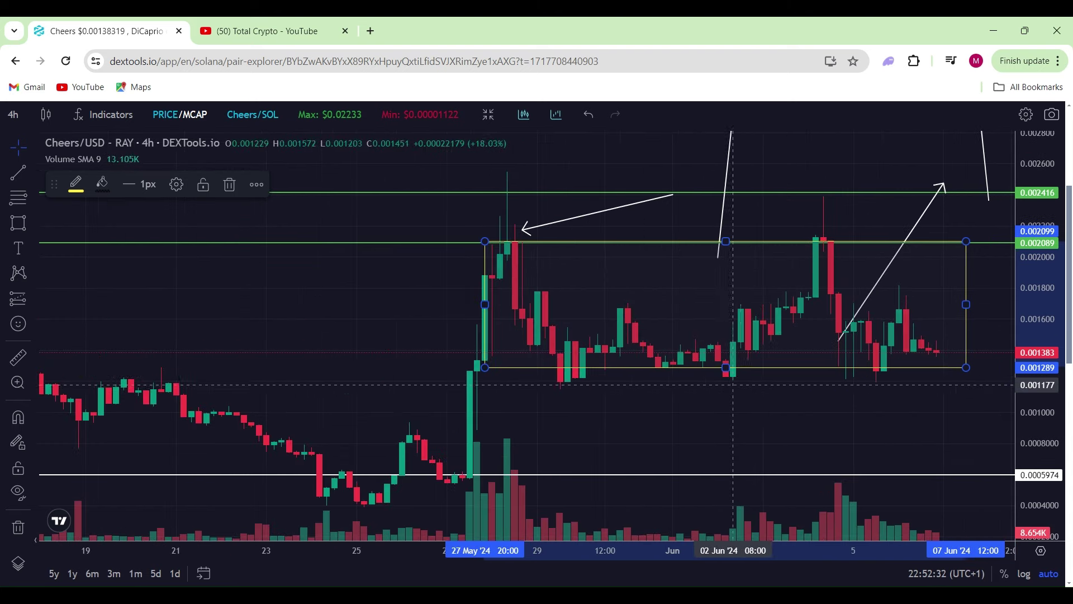
left_click(943, 185)
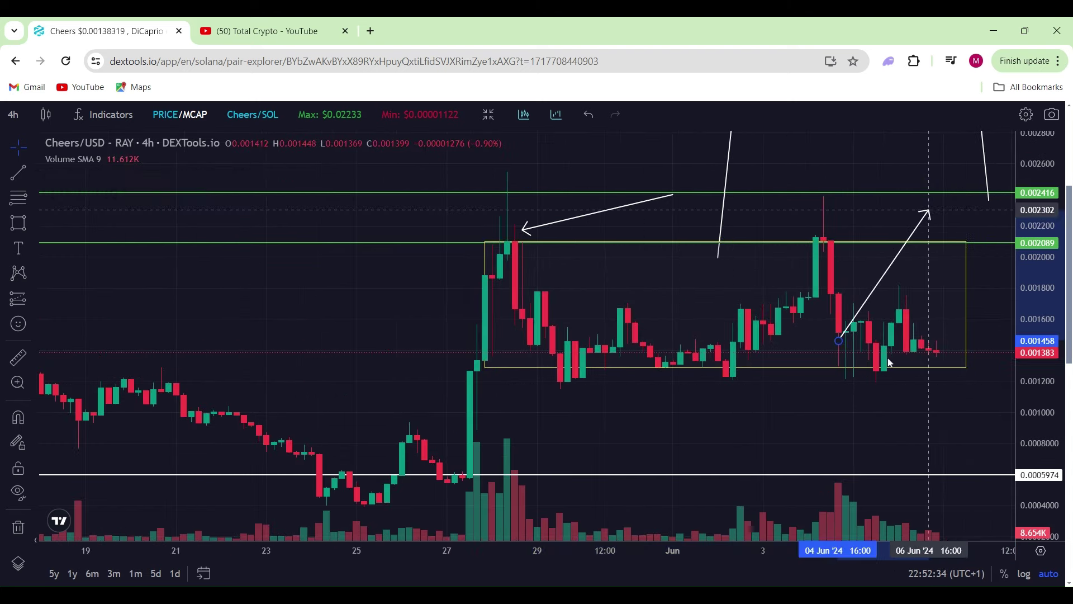
mouse_move(943, 184)
left_mouse_down()
mouse_move(928, 222)
mouse_move(944, 277)
mouse_move(937, 291)
left_mouse_up()
left_click_drag(943, 226, 954, 220)
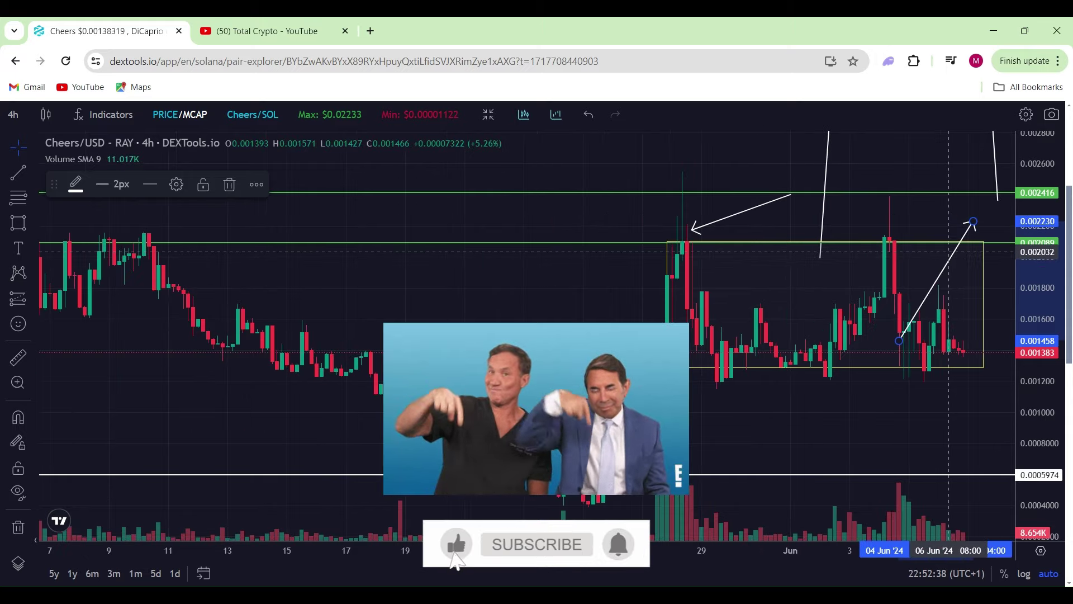
scroll(663, 306, "down", 6)
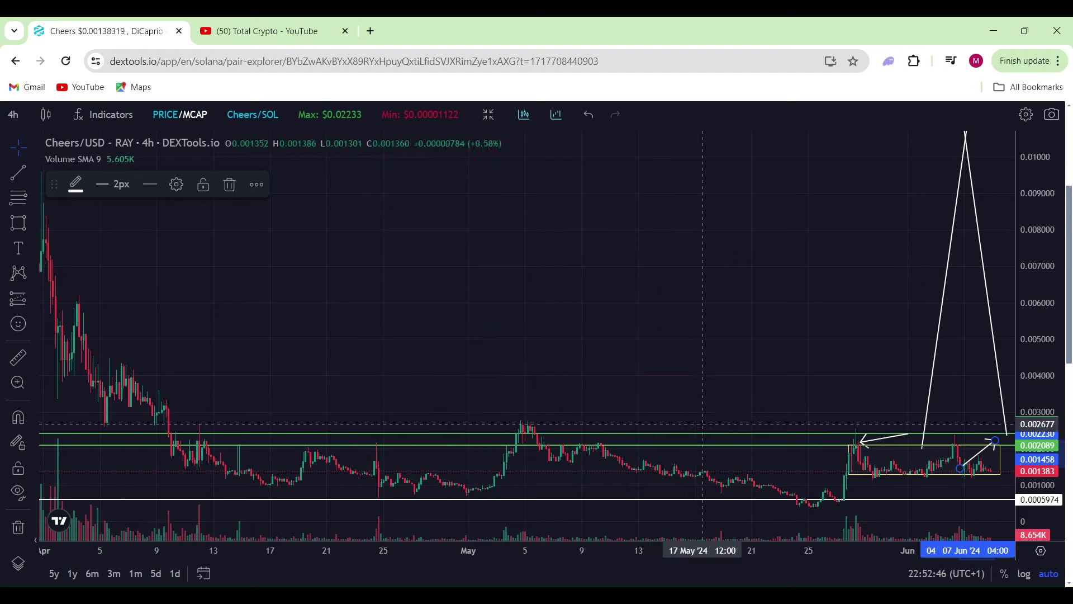
Measure the Cheers move from 26 Mar to 18 May (1395.52%, 321 bars), then exit full screen
left_click_drag(131, 441, 506, 426)
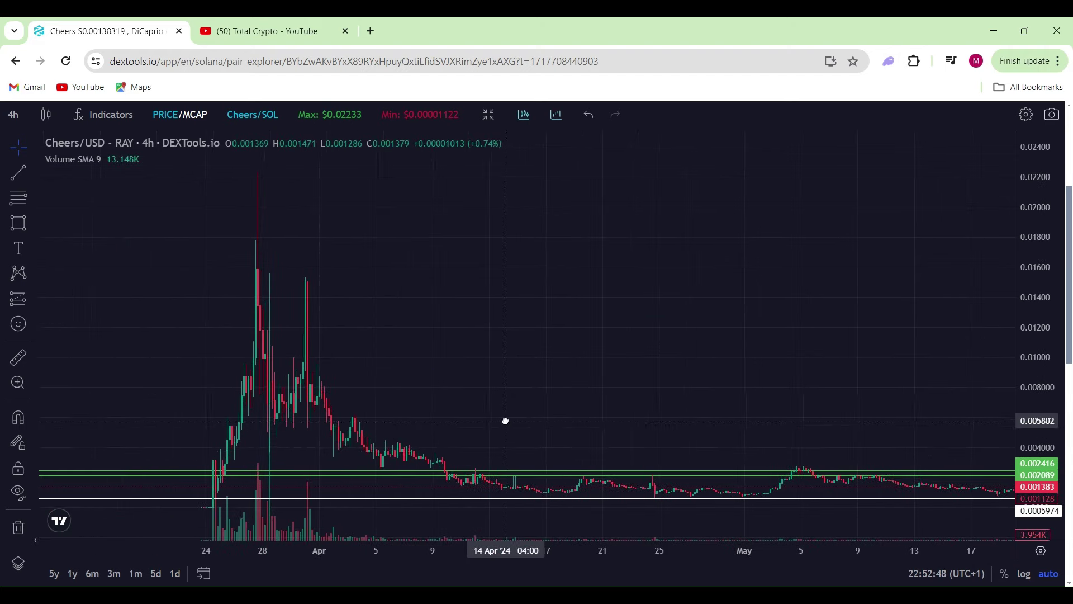
scroll(499, 341, "up", 2)
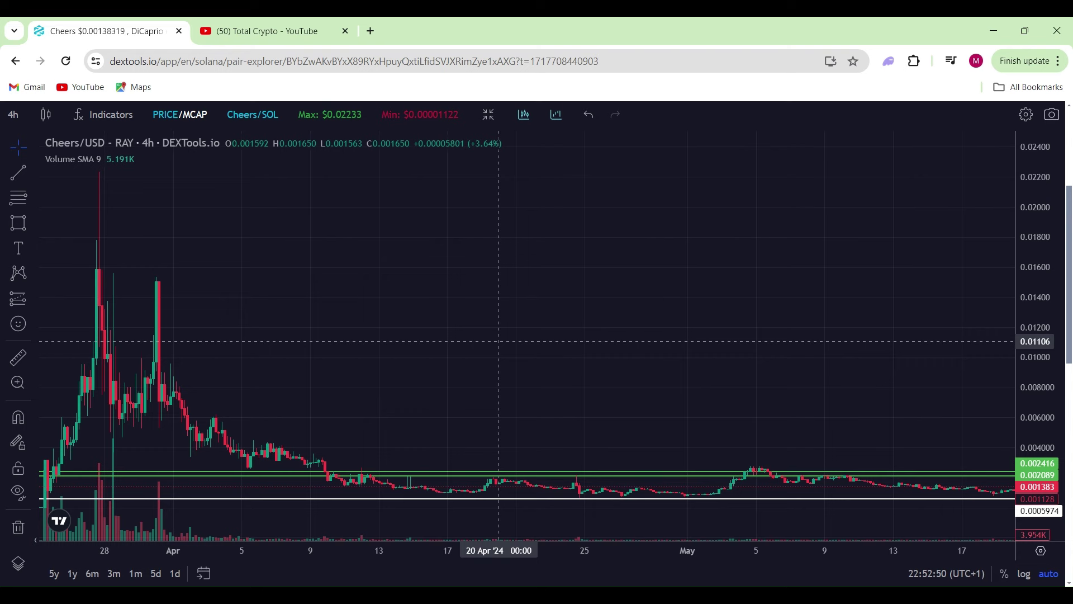
left_click(18, 357)
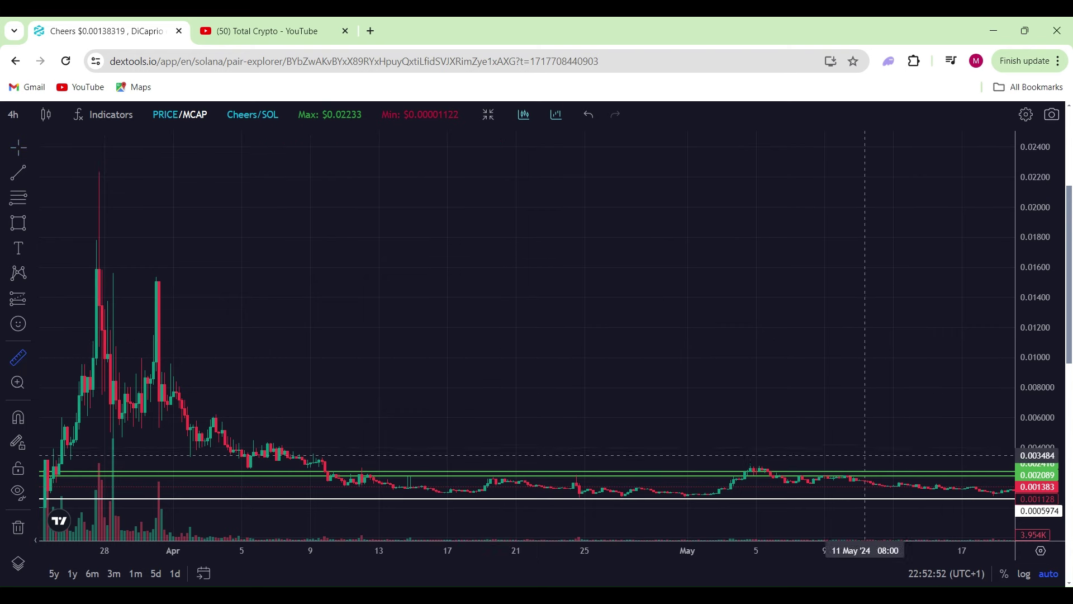
left_click(991, 492)
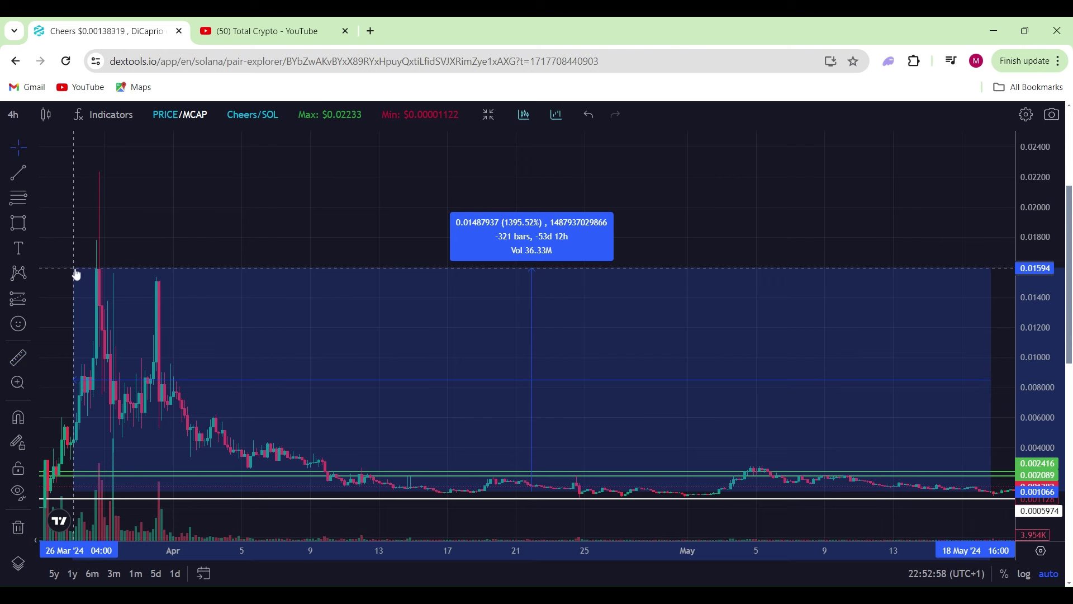
left_click(76, 269)
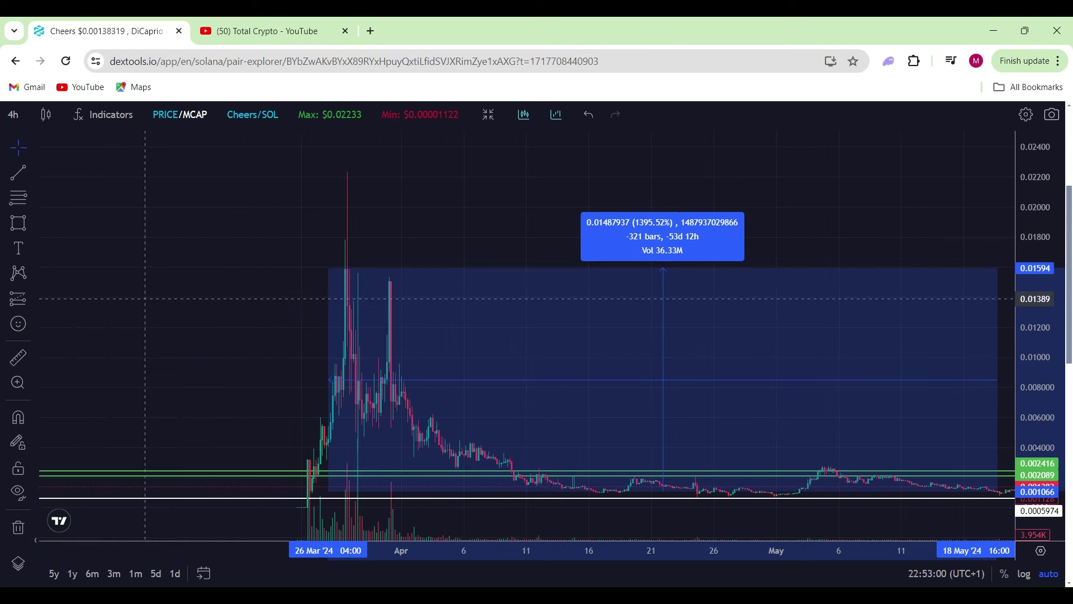
left_click(488, 114)
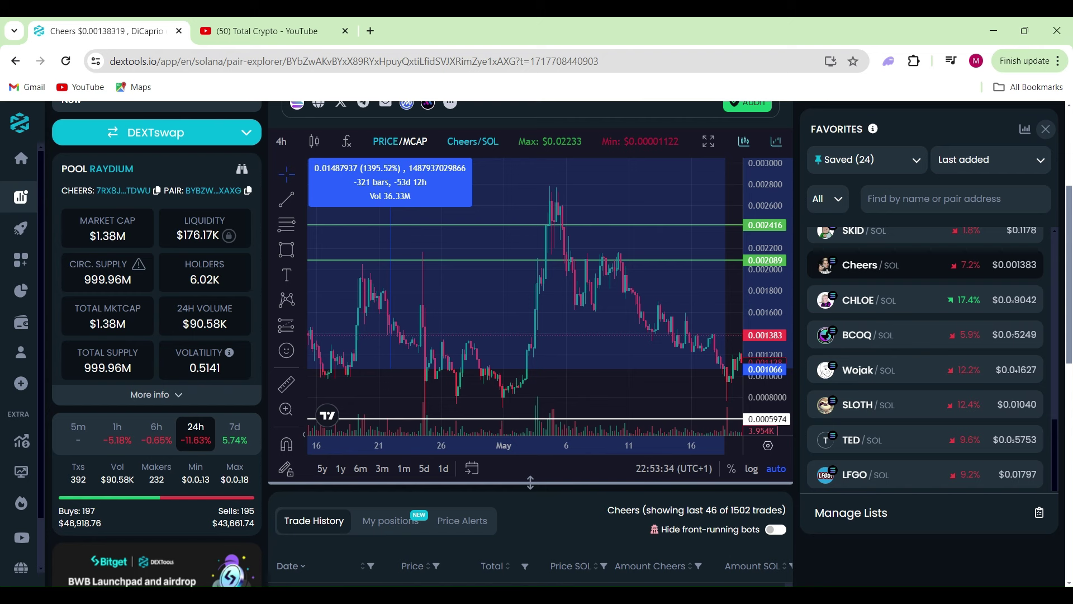
Clear the 1395.52% measurement and zoom out to early April through mid-May
left_click(431, 344)
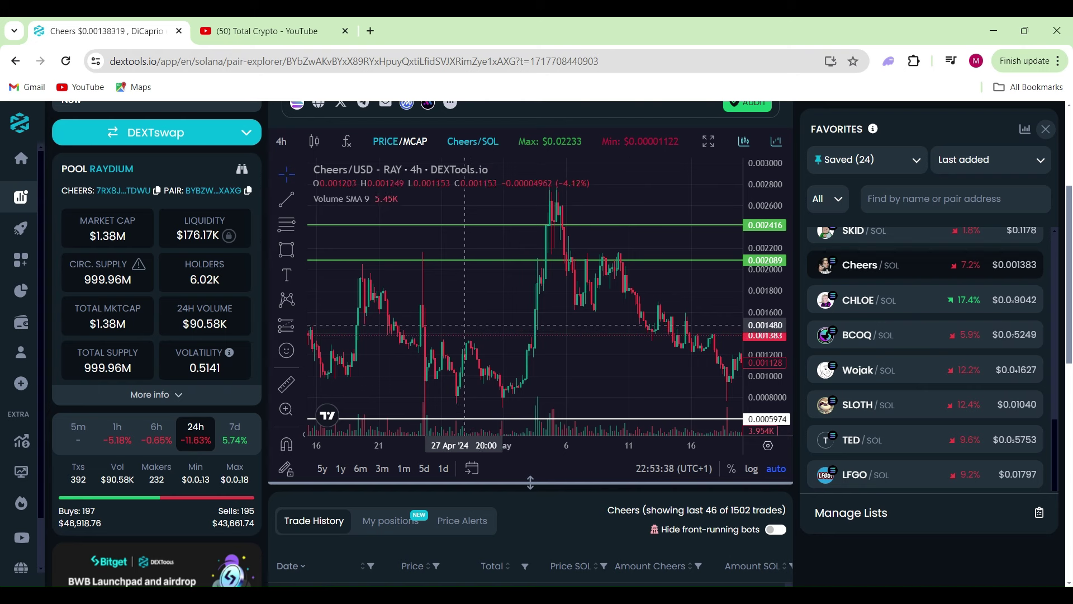
scroll(473, 344, "down", 3)
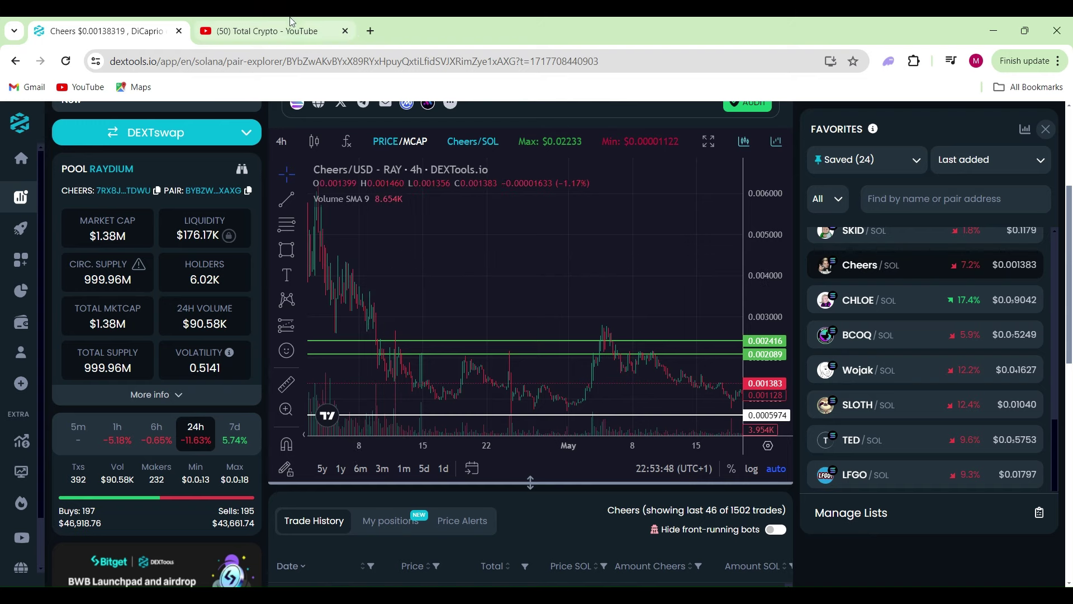
left_click(304, 37)
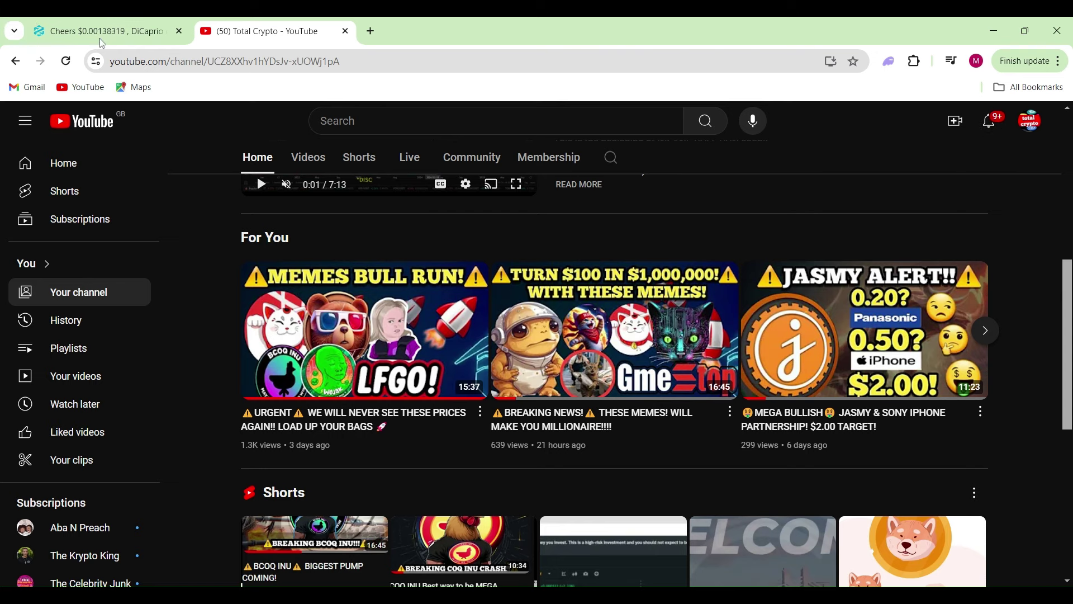
left_click(114, 37)
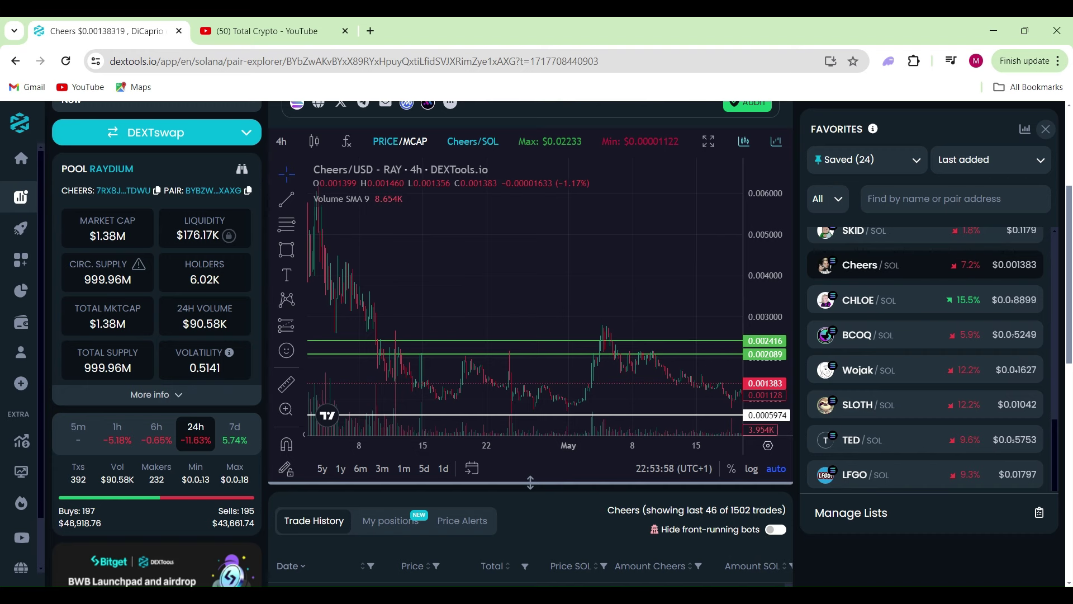
Load the LFGO/SOL pair page from Favorites, showing its 0.009772 level, box and down arrow
scroll(917, 447, "down", 3)
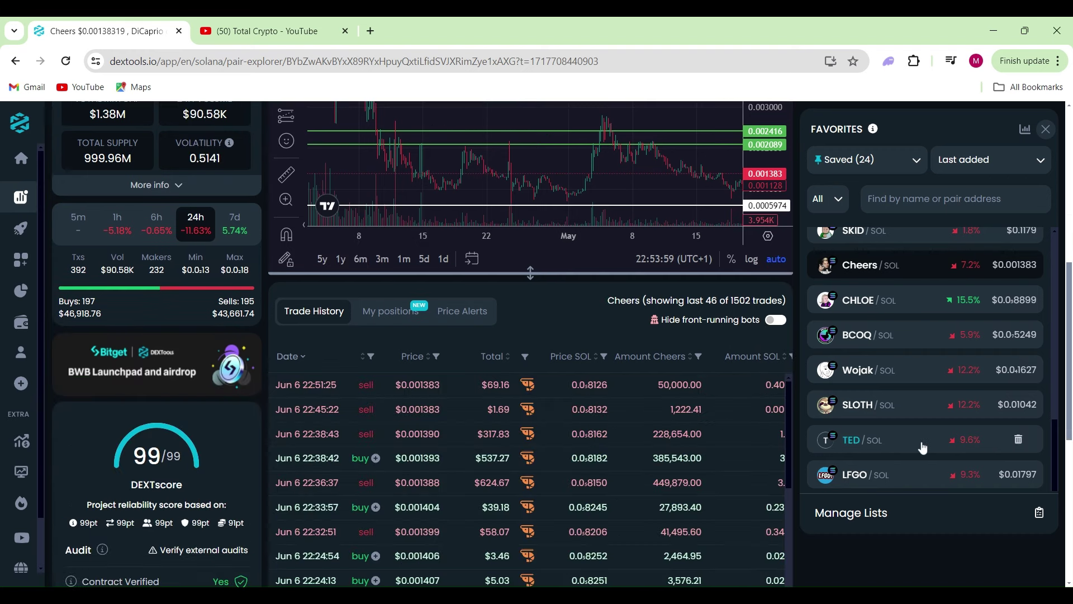
left_click(850, 477)
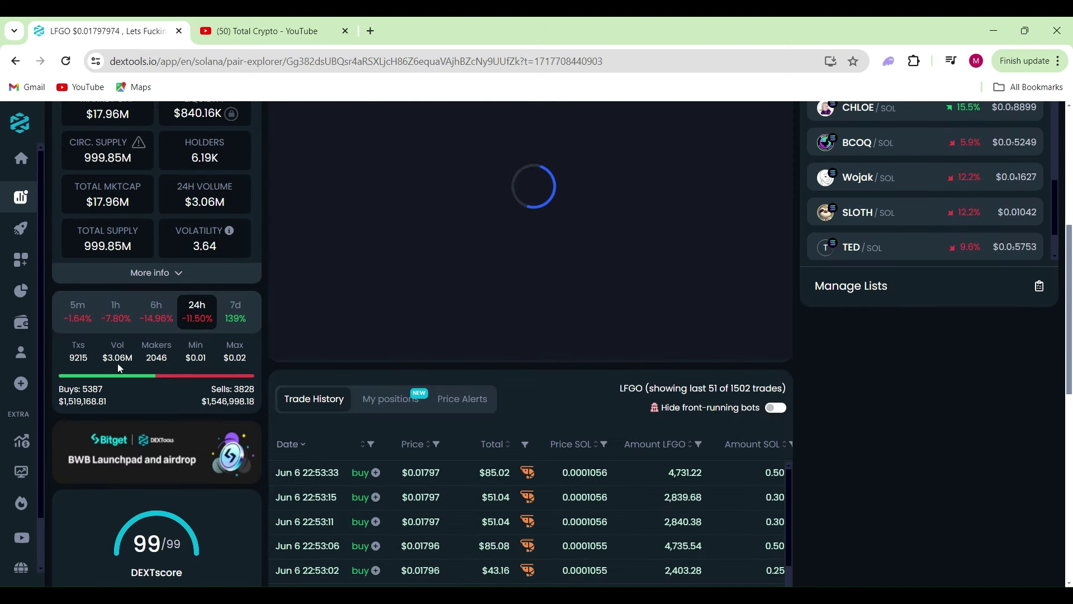
scroll(127, 274, "up", 2)
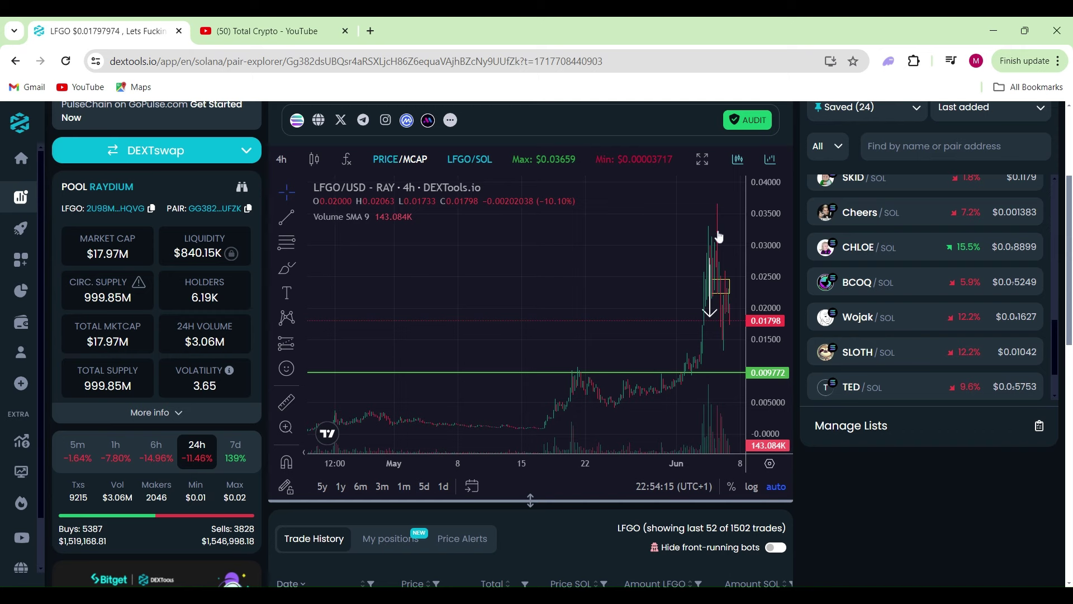
left_click(883, 211)
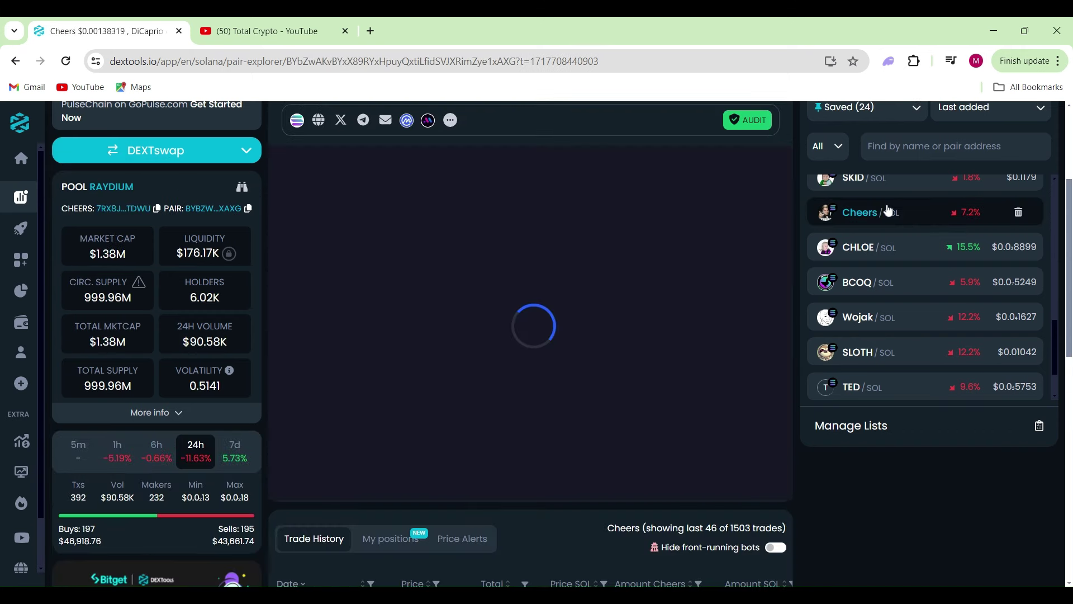
scroll(870, 358, "down", 2)
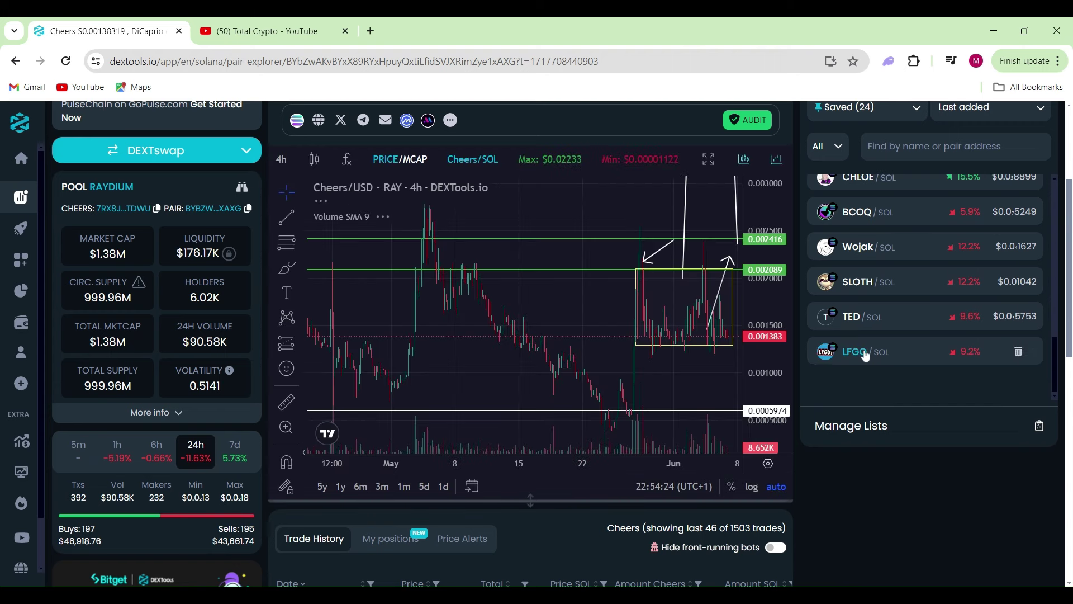
left_click(870, 351)
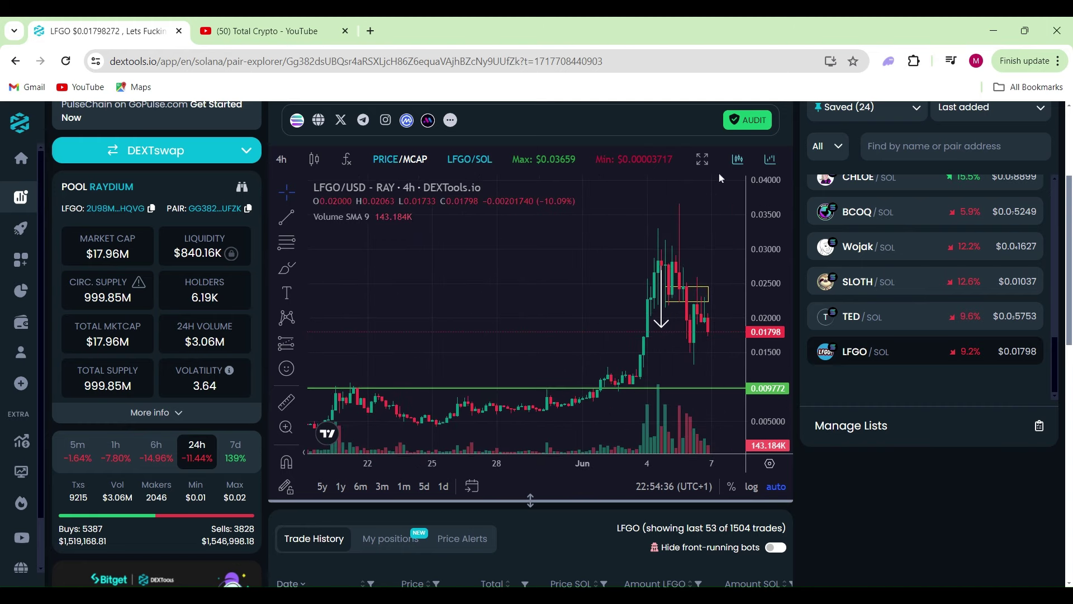
Expand the LFGO 4h chart to fill the whole page
left_click(703, 160)
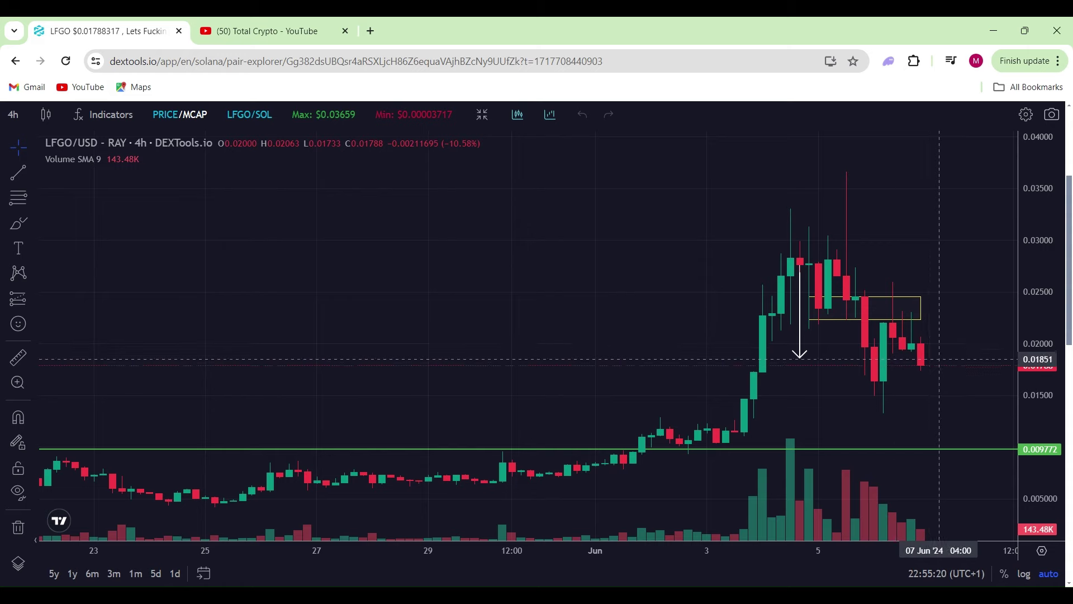
Reshape the LFGO down arrow to slope from 0.02787 on 4 Jun to 0.02007 on 6 Jun
left_click_drag(800, 353, 872, 372)
left_click_drag(908, 403, 1010, 201)
mouse_move(1014, 207)
left_mouse_down()
mouse_move(999, 173)
mouse_move(971, 264)
mouse_move(896, 410)
mouse_move(853, 458)
mouse_move(840, 391)
mouse_move(875, 483)
left_mouse_up()
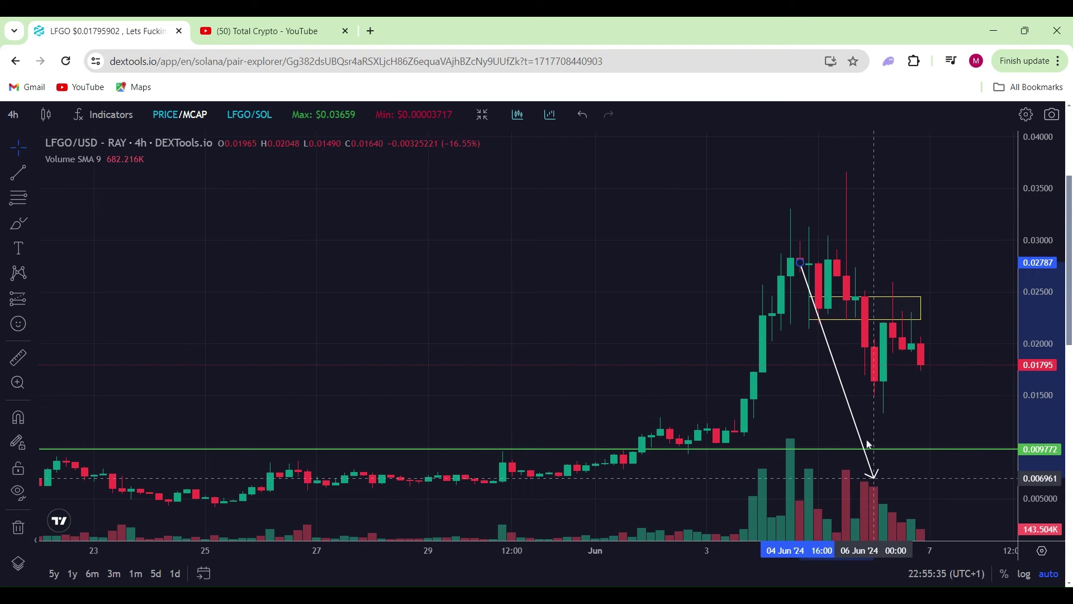
mouse_move(867, 444)
left_mouse_down()
mouse_move(766, 393)
mouse_move(717, 437)
mouse_move(772, 283)
mouse_move(789, 260)
mouse_move(726, 447)
mouse_move(751, 385)
mouse_move(903, 361)
mouse_move(810, 353)
mouse_move(830, 345)
mouse_move(798, 346)
mouse_move(795, 294)
mouse_move(783, 336)
mouse_move(790, 266)
mouse_move(762, 371)
mouse_move(798, 302)
mouse_move(833, 338)
mouse_move(940, 363)
mouse_move(964, 332)
mouse_move(985, 222)
mouse_move(860, 373)
mouse_move(794, 249)
mouse_move(844, 311)
mouse_move(808, 249)
mouse_move(865, 354)
mouse_move(879, 347)
mouse_move(837, 297)
left_mouse_up()
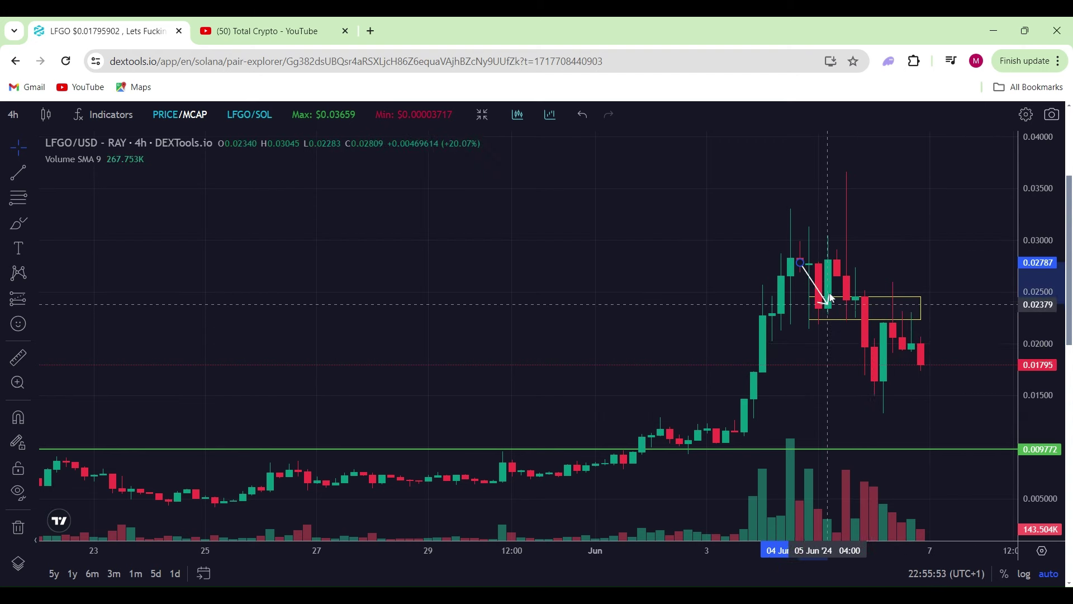
mouse_move(859, 354)
left_mouse_down()
mouse_move(887, 366)
mouse_move(822, 283)
mouse_move(814, 252)
mouse_move(802, 272)
mouse_move(834, 451)
mouse_move(679, 430)
mouse_move(719, 434)
mouse_move(773, 383)
mouse_move(848, 244)
mouse_move(873, 411)
mouse_move(919, 326)
mouse_move(950, 335)
mouse_move(984, 327)
mouse_move(891, 343)
left_mouse_up()
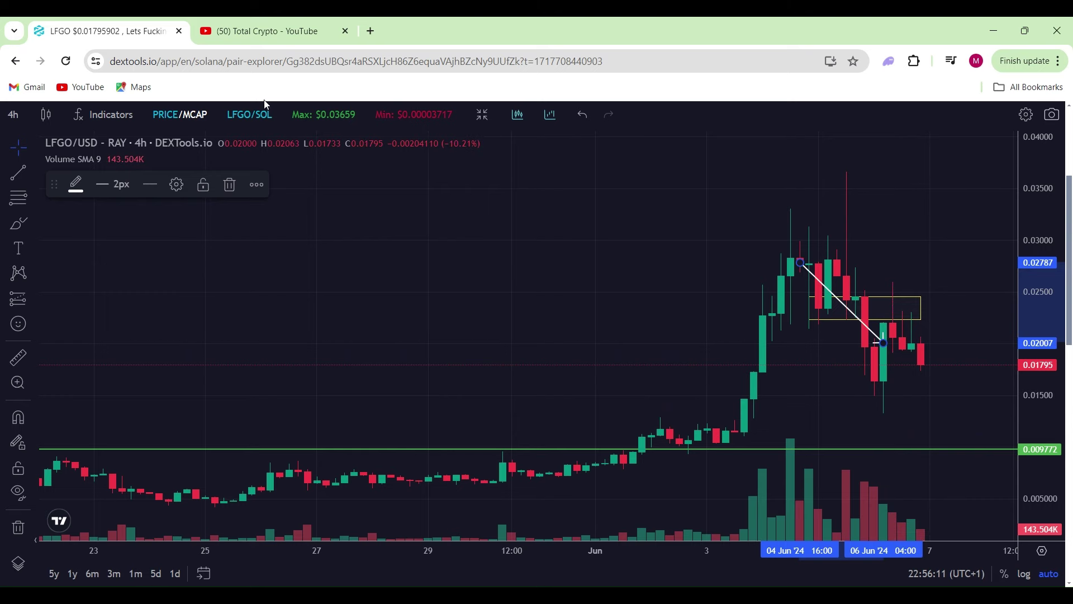
left_click(482, 114)
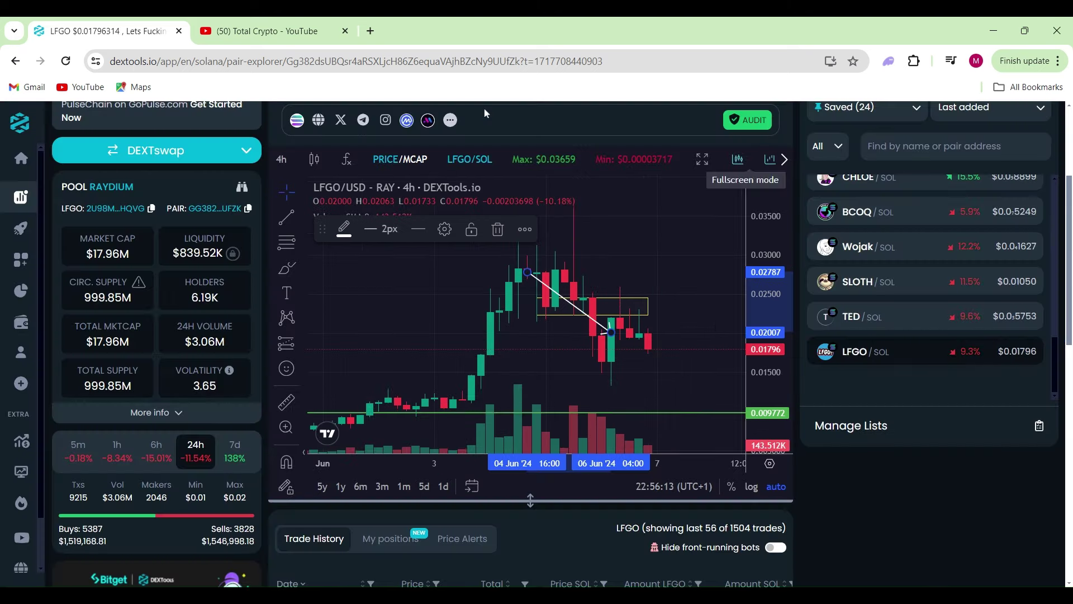
left_click(2, 129)
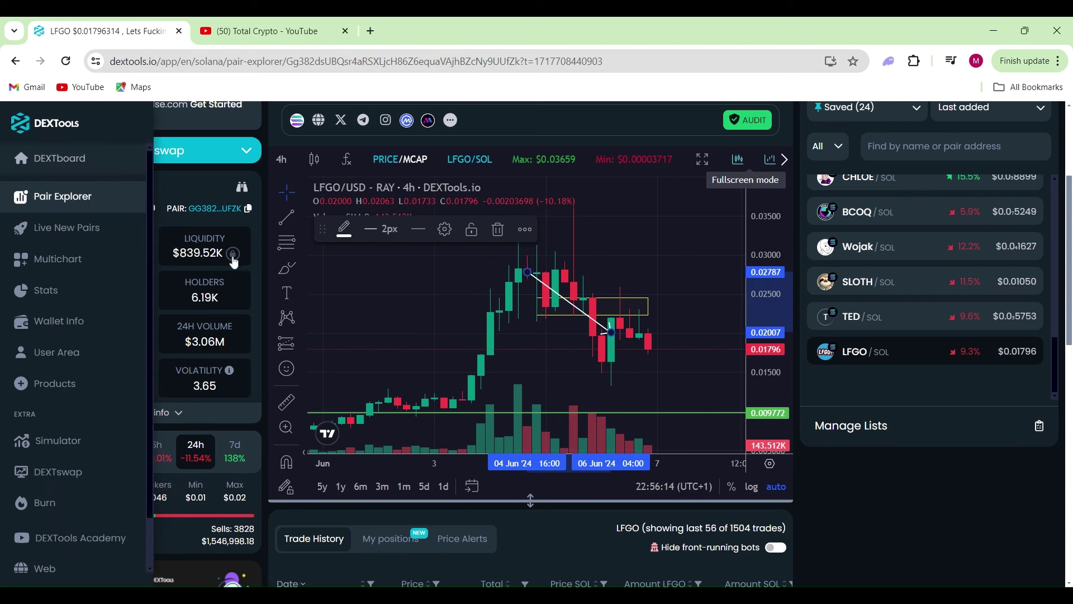
left_click(225, 390)
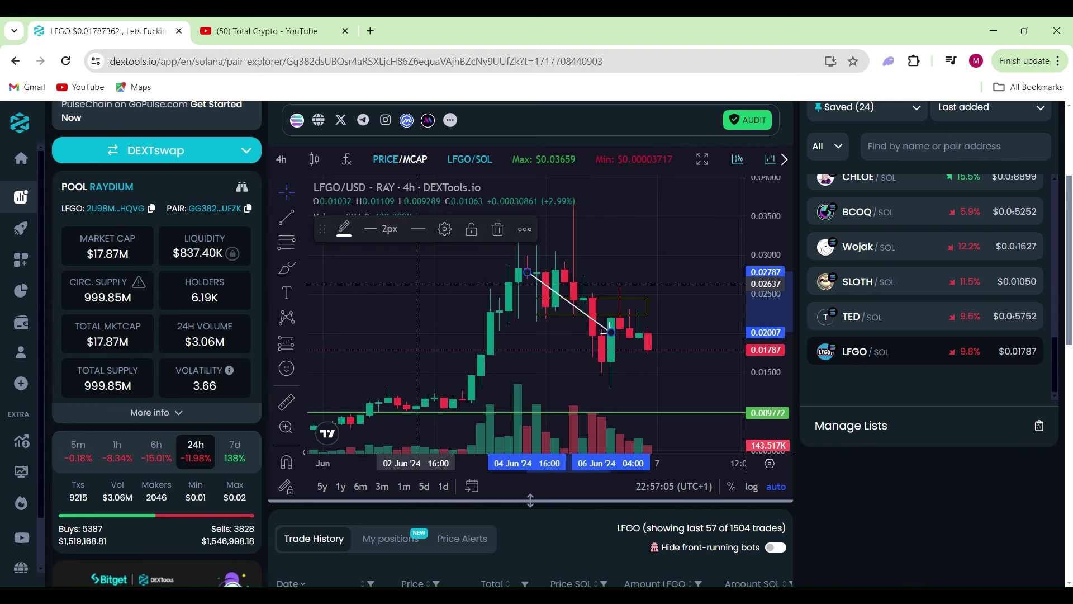
left_click(423, 300)
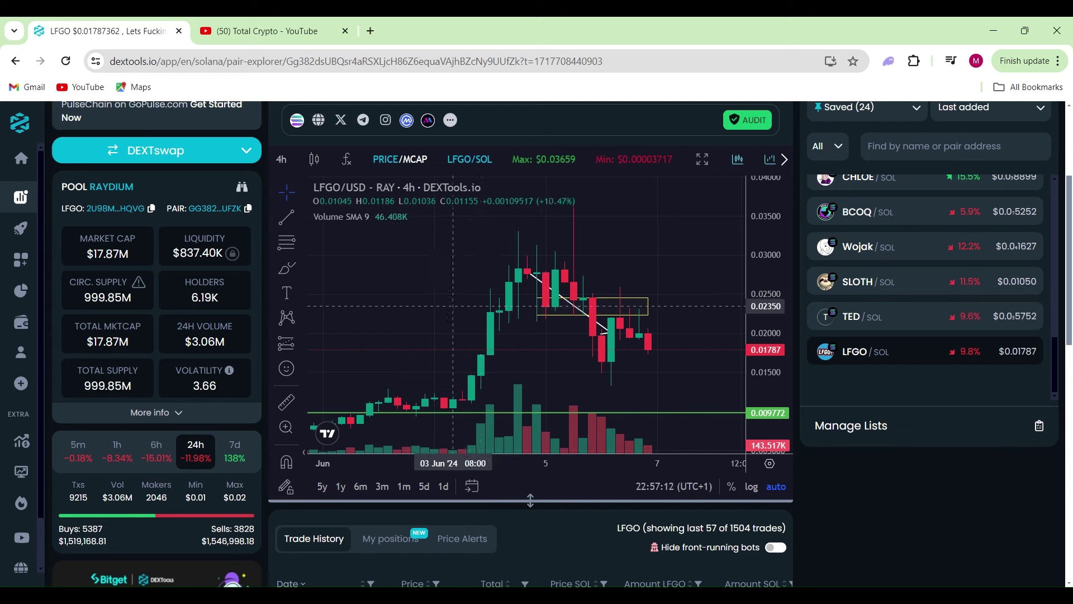
Switch to the YouTube channel's Home tab and scroll down to its For You videos and Shorts
left_click(289, 35)
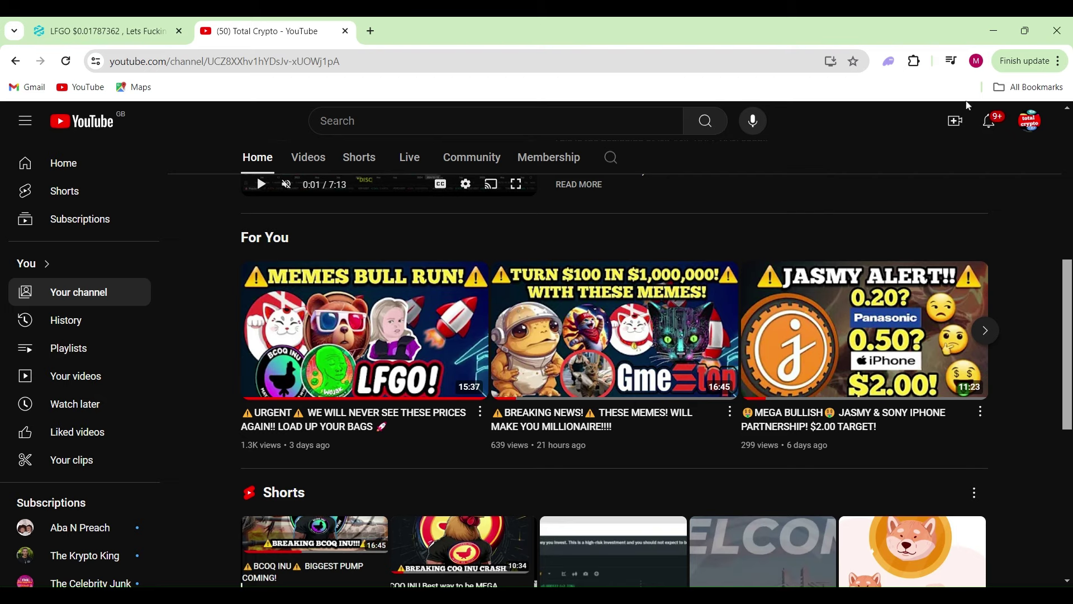
scroll(921, 179, "down", 1)
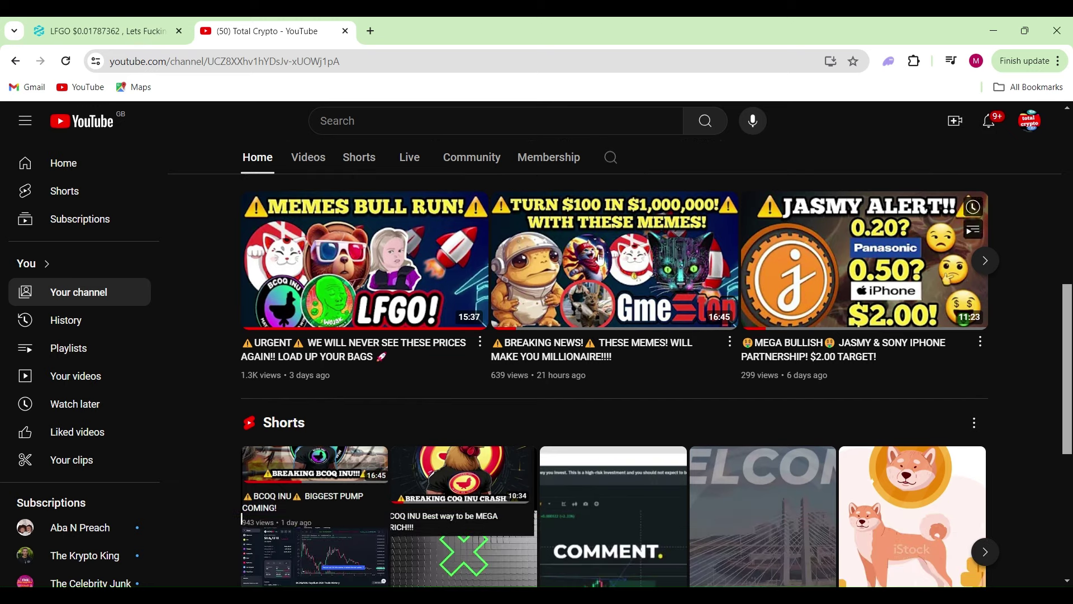